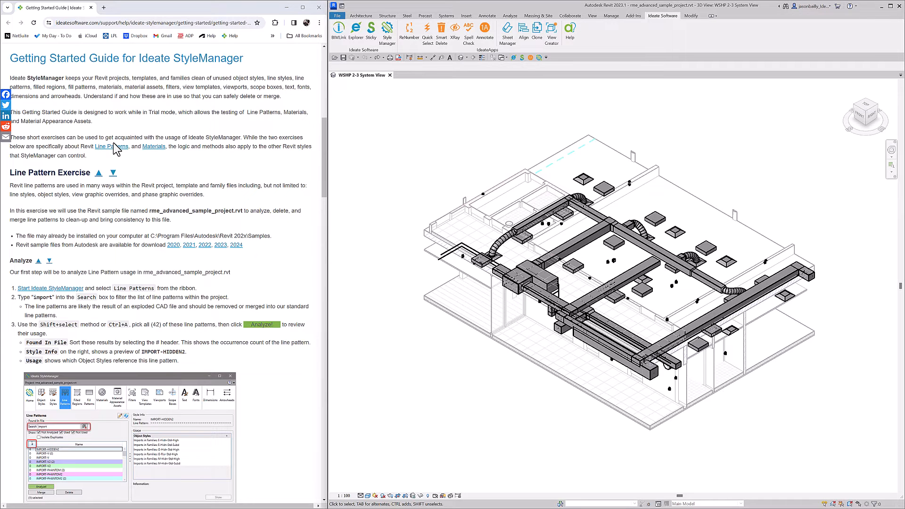
# Go to the Line Pattern Exercise in the Getting Started Guide and highlight the sample file name rme_advanced_sample_project
pyautogui.click(115, 147)
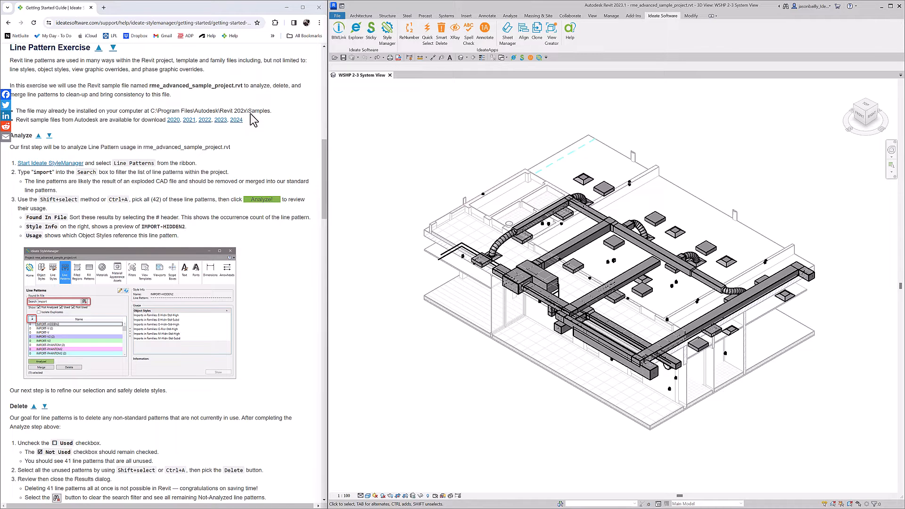
pyautogui.doubleClick(181, 85)
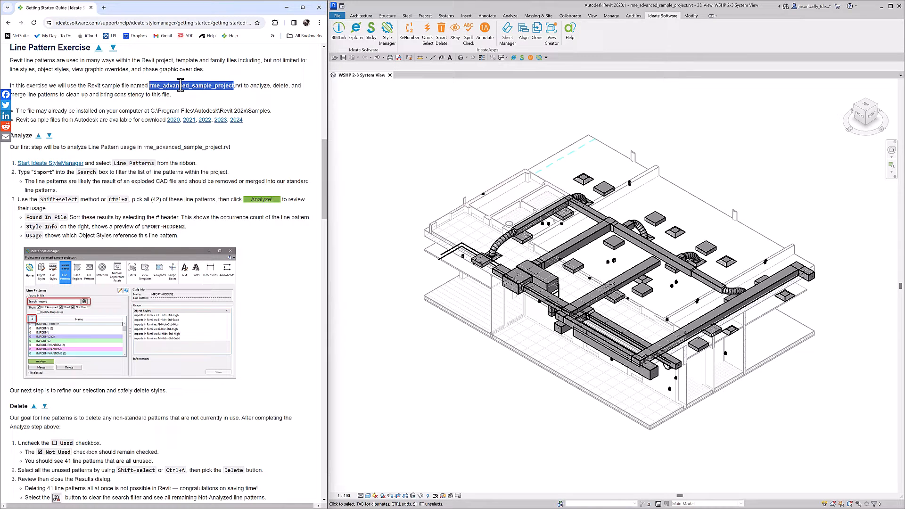
# Switch to Revit, browse the installed sample files for opening, and close the dialog without opening one
pyautogui.click(412, 112)
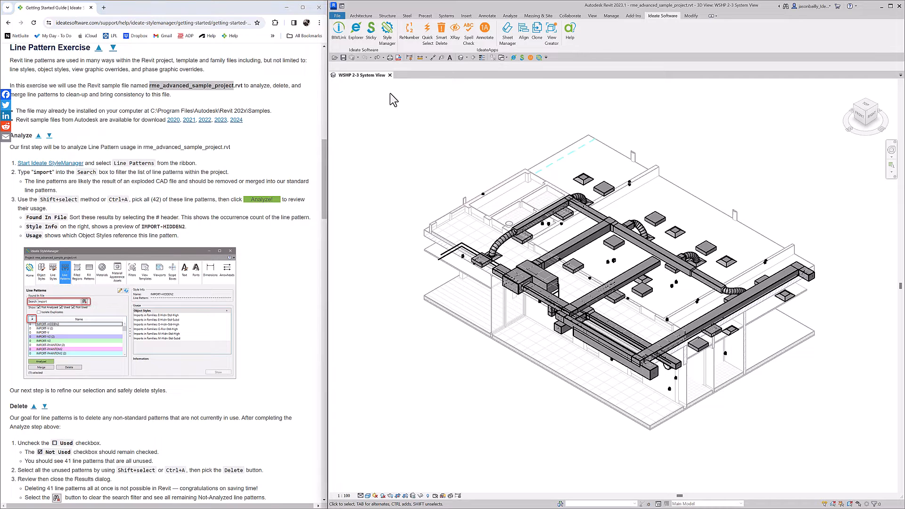
pyautogui.click(337, 16)
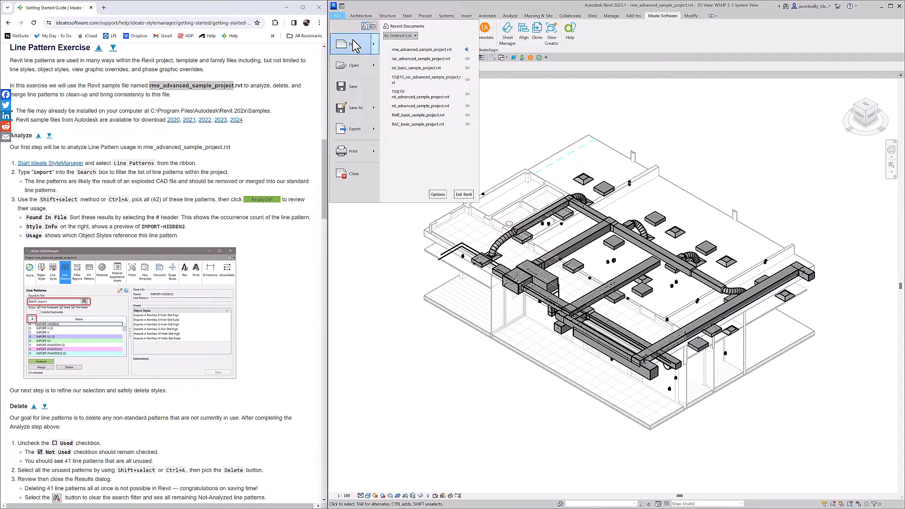
pyautogui.moveTo(371, 66)
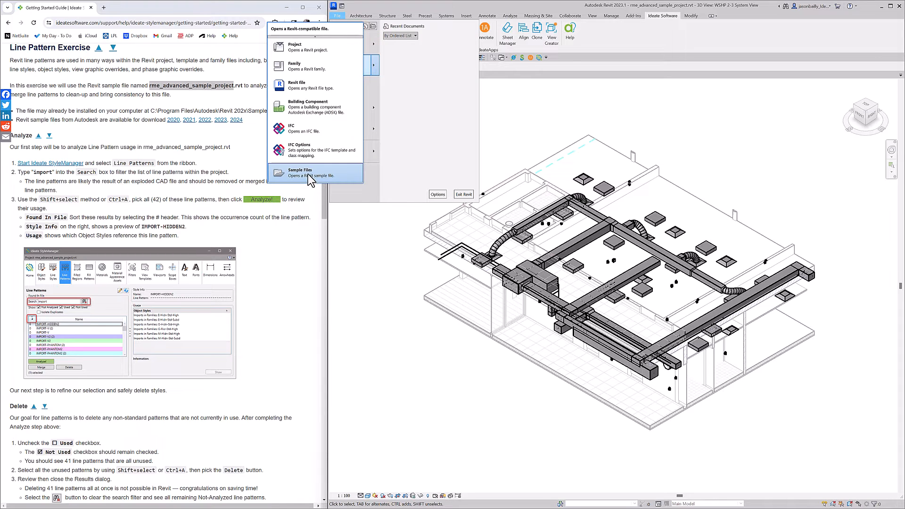
pyautogui.click(308, 174)
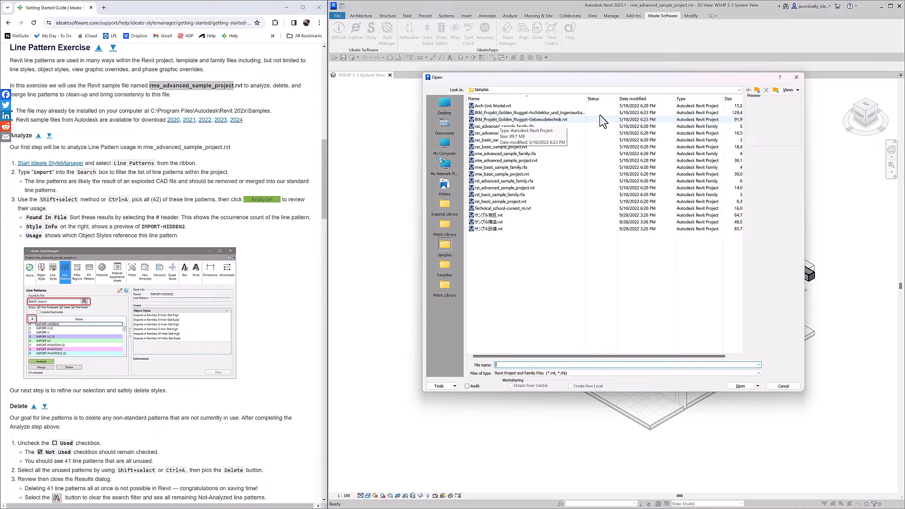
pyautogui.click(794, 77)
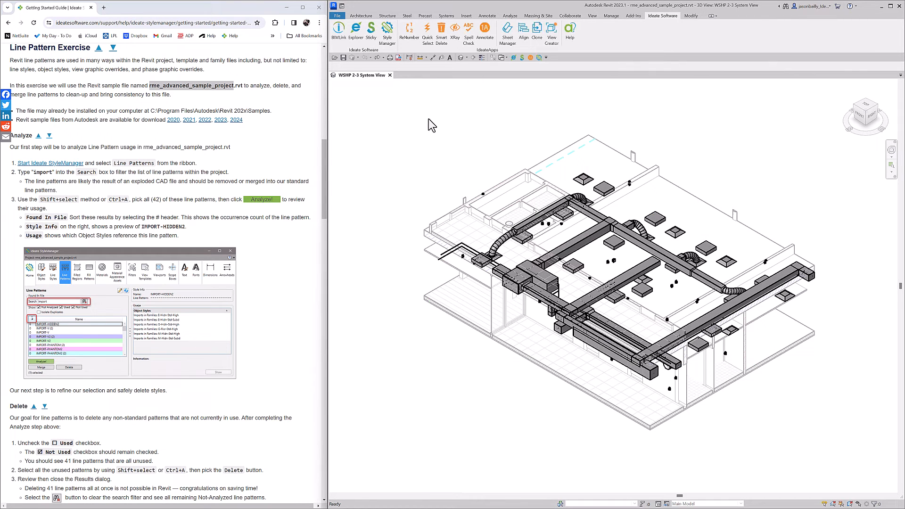
# Open the guide's 2023 sample files link in the browser and download rme_advanced_sample_project.rvt from the Mechanical, Electrical, and Plumbing section
pyautogui.click(221, 121)
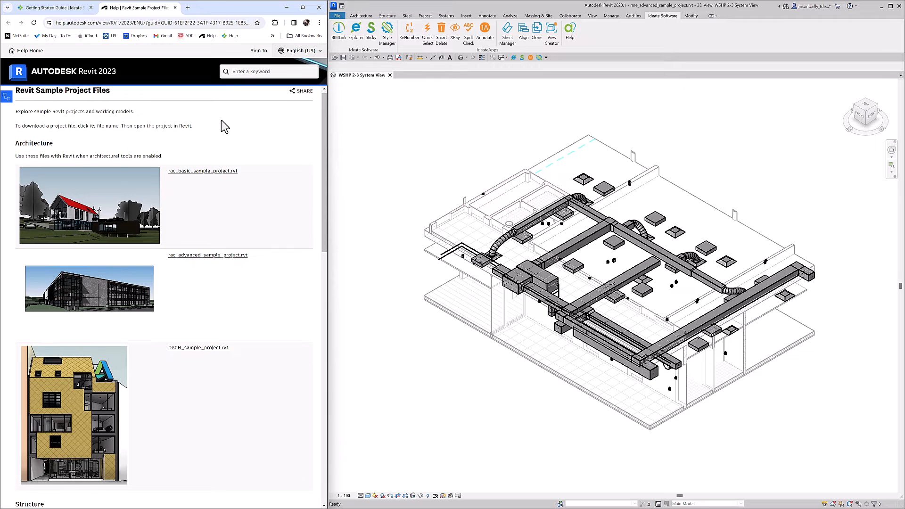
pyautogui.scroll(-8, 224, 127)
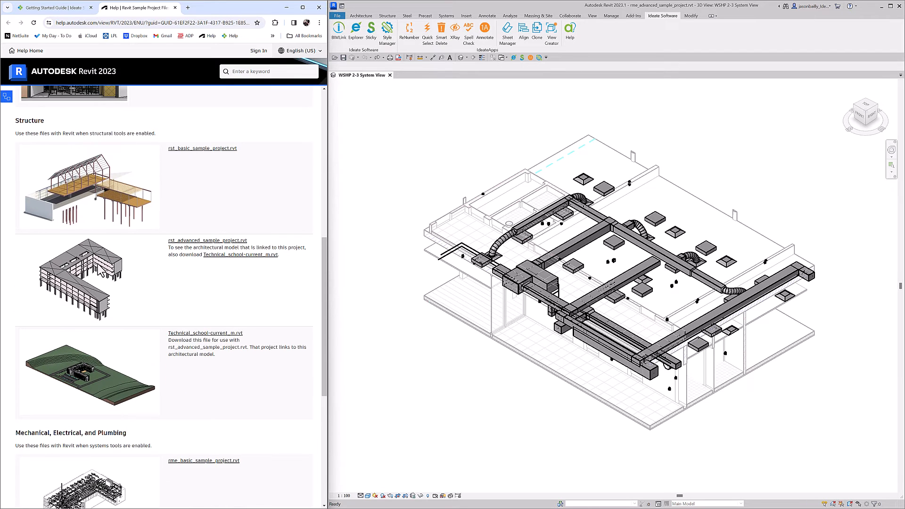
pyautogui.scroll(-5, 163, 268)
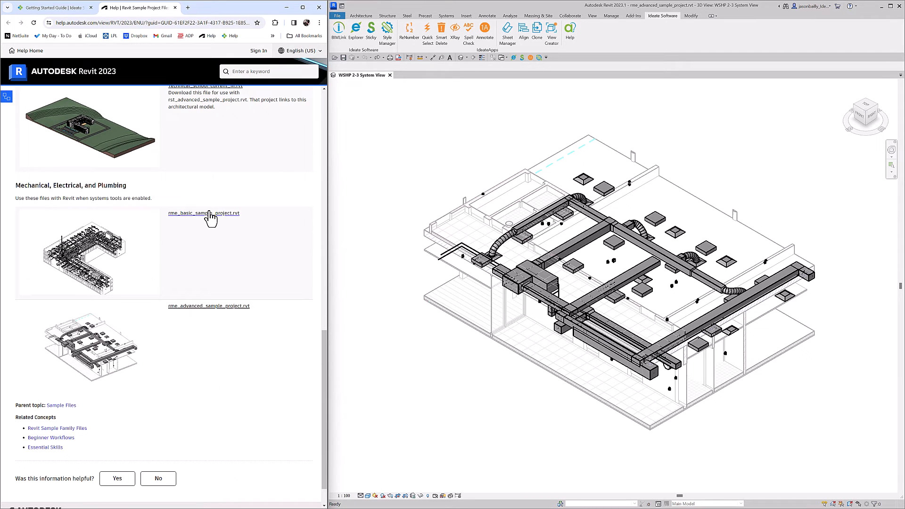
pyautogui.click(201, 306)
# Show the downloaded rmeadvancedsampleproject.rvt in its folder and open its file name for editing
pyautogui.click(281, 23)
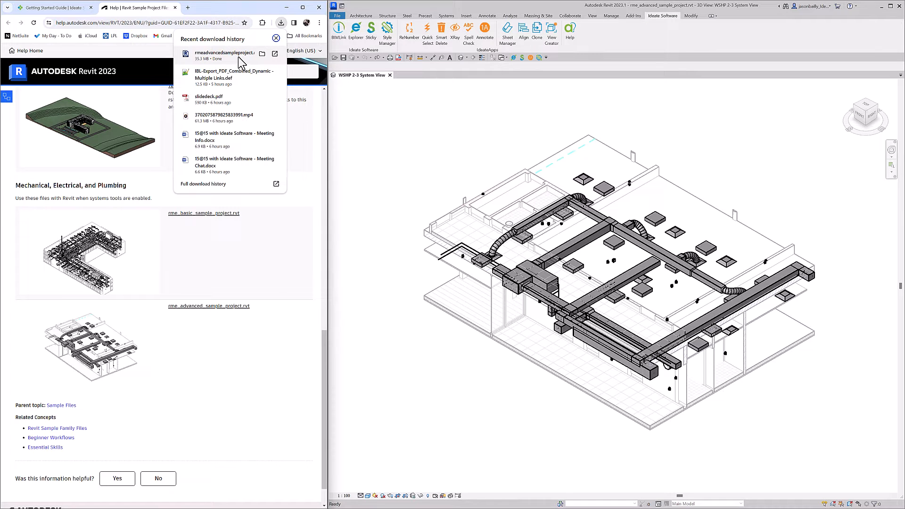
pyautogui.click(262, 54)
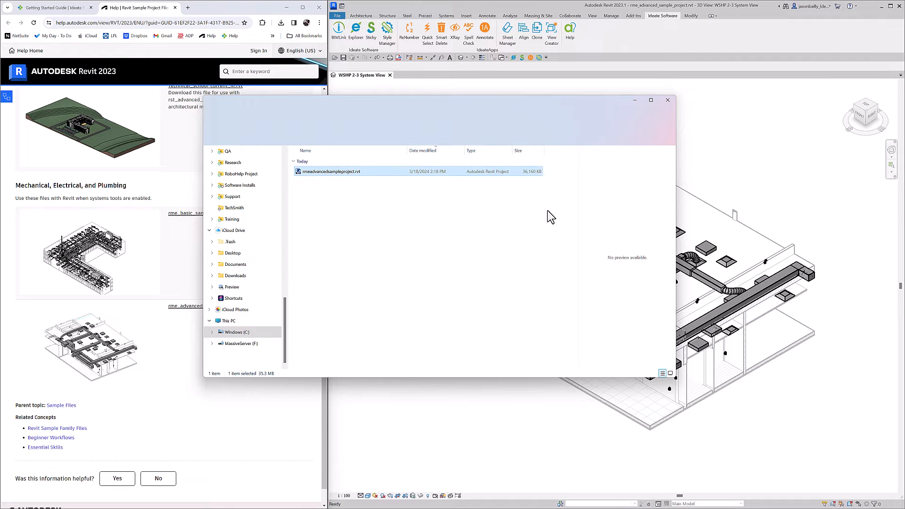
pyautogui.press('F2')
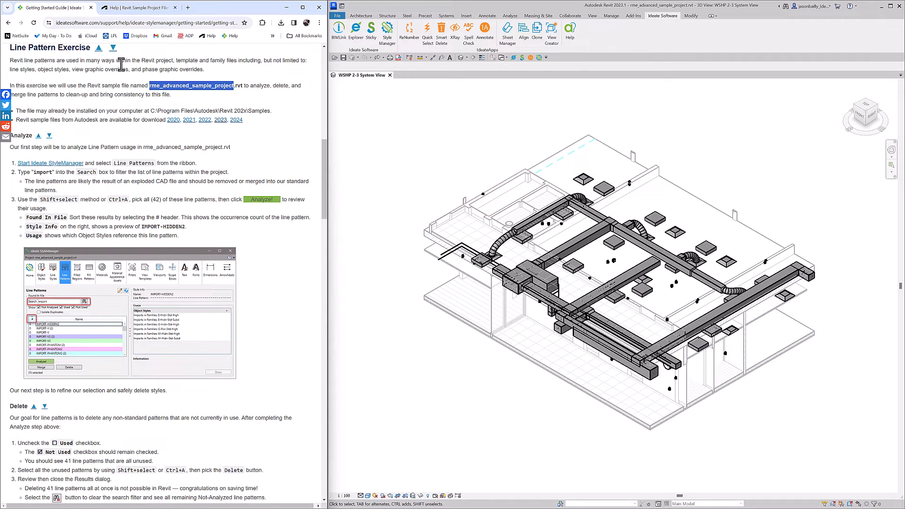
# Start Ideate StyleManager in Revit, show the Line Patterns, and filter them by "import"
pyautogui.scroll(-2, 58, 146)
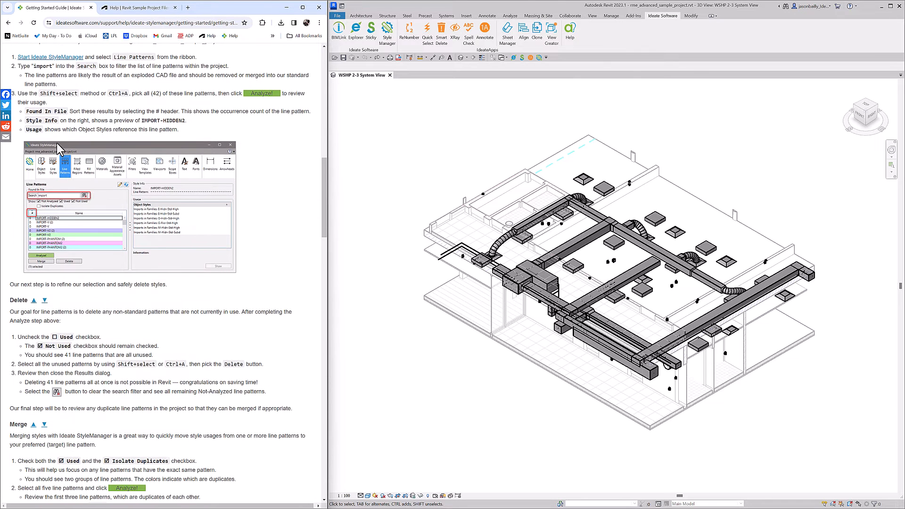
pyautogui.click(539, 57)
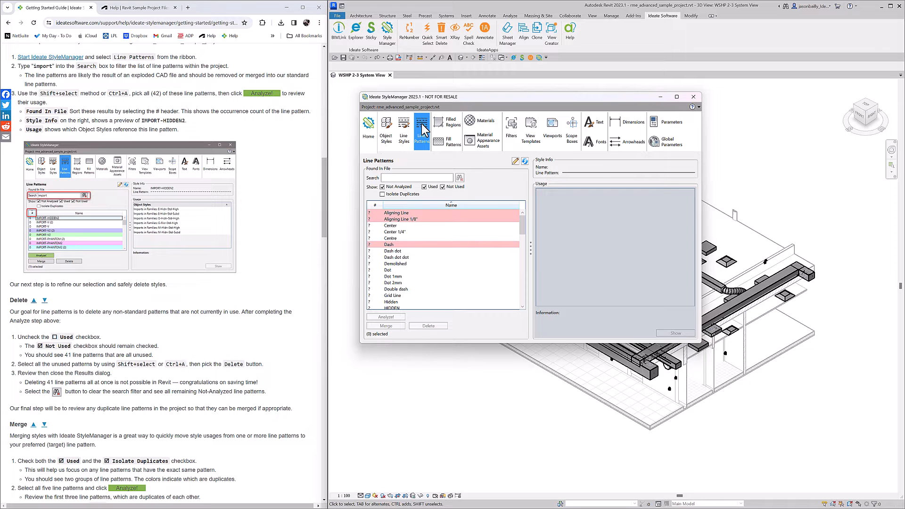
pyautogui.moveTo(522, 223); pyautogui.dragTo(517, 202)
pyautogui.click(413, 179)
pyautogui.write('import')
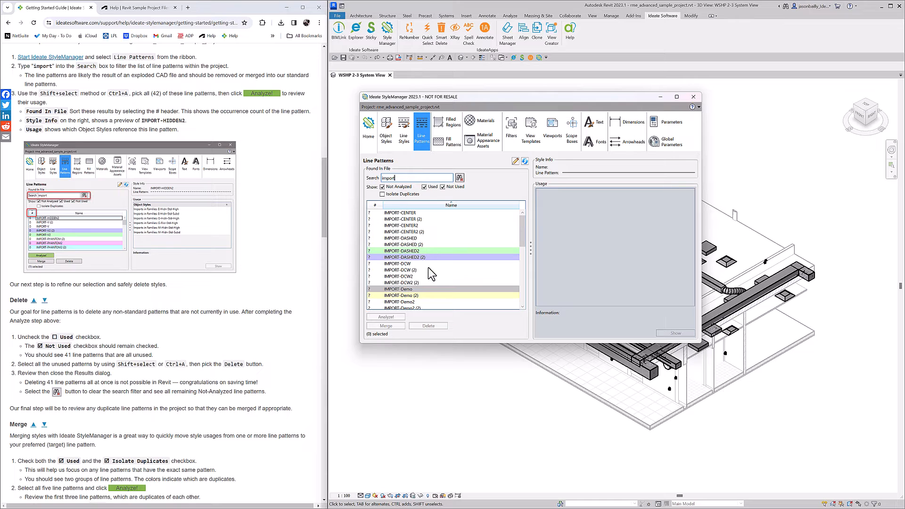
# Select all the filtered import line patterns, analyze their usage, and select IMPORT-CENTER (2)
pyautogui.click(407, 239)
pyautogui.hotkey('ctrl', 'a')
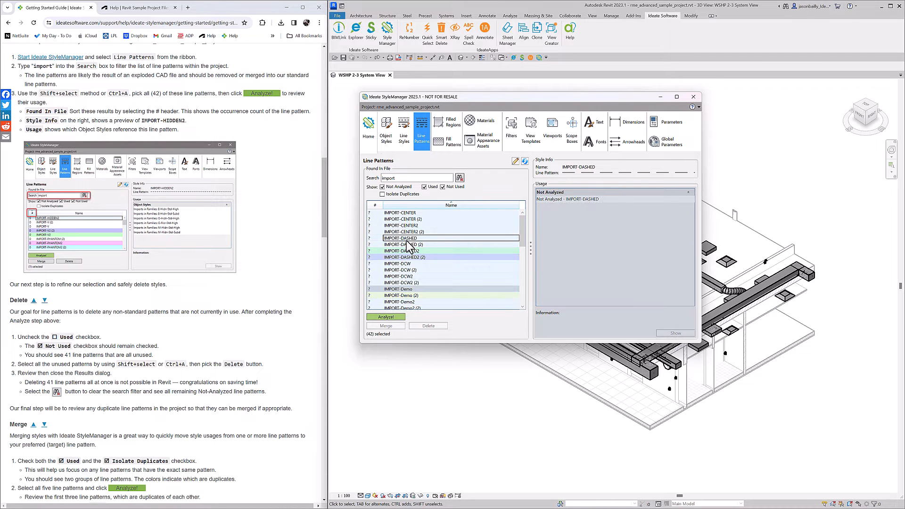
pyautogui.click(380, 316)
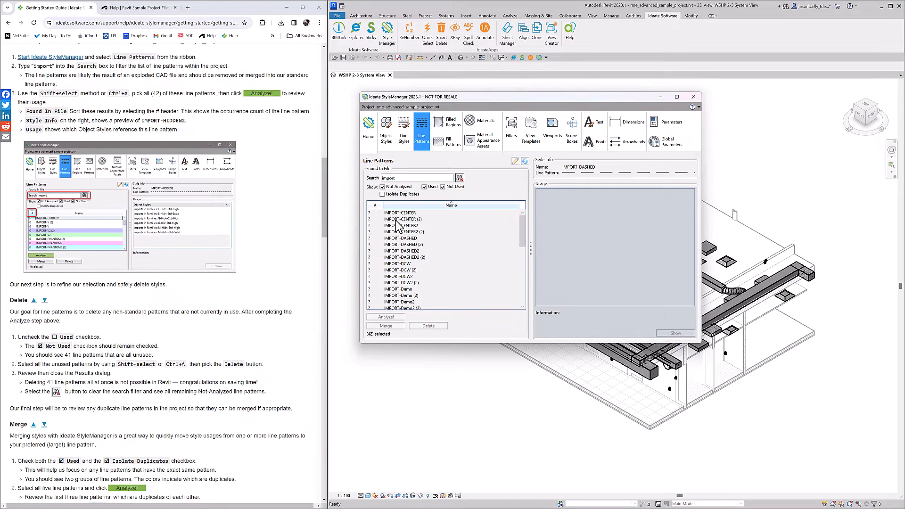
pyautogui.click(396, 219)
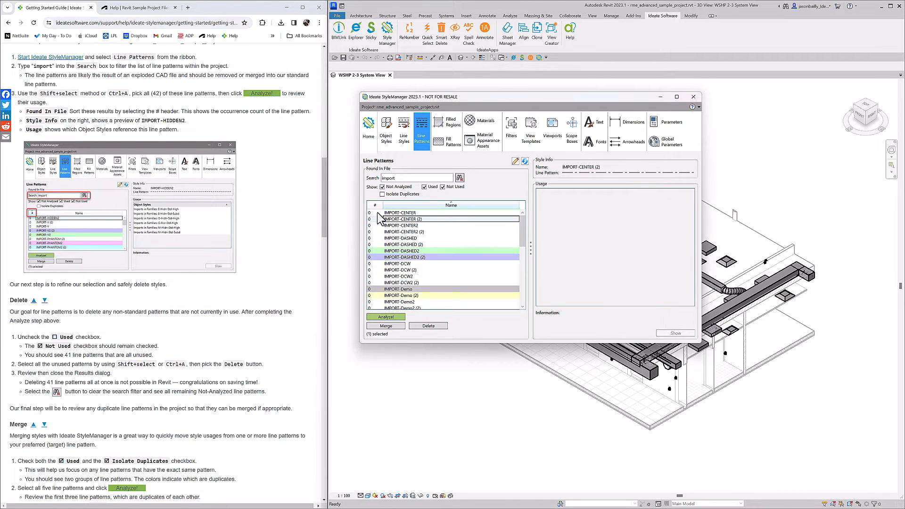
# Sort the analyzed line patterns by occurrence count, highest first, and show the usage of IMPORT-HIDDEN2
pyautogui.click(374, 206)
pyautogui.click(374, 206)
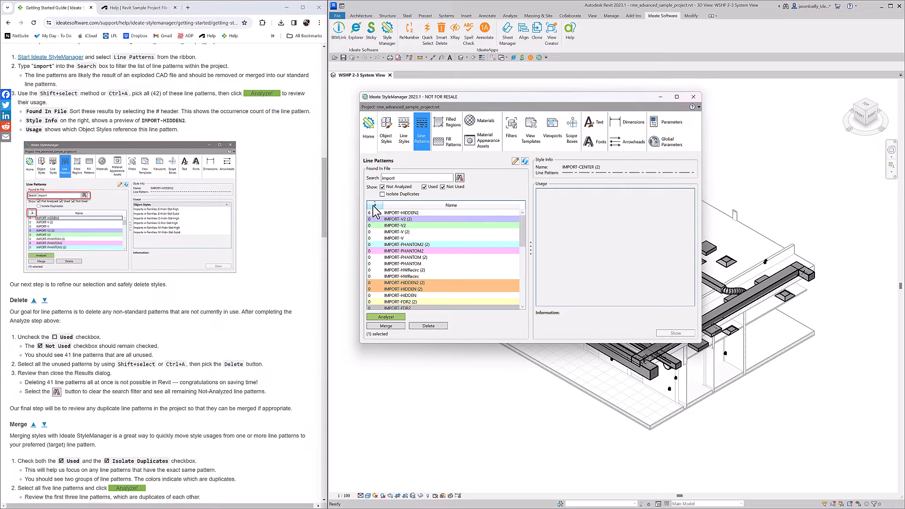
pyautogui.click(404, 213)
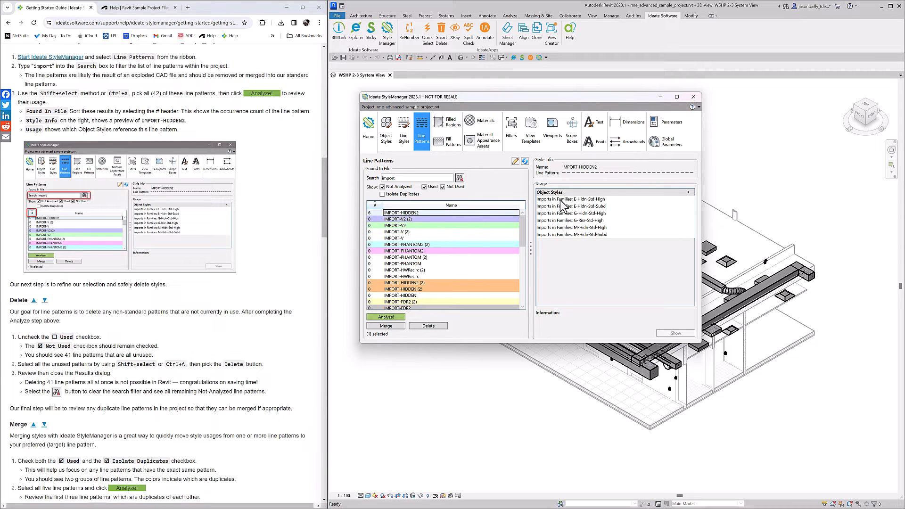
# Clear the search, filter the line patterns by "import" again, and analyze all the filtered patterns
pyautogui.click(460, 177)
pyautogui.write('im')
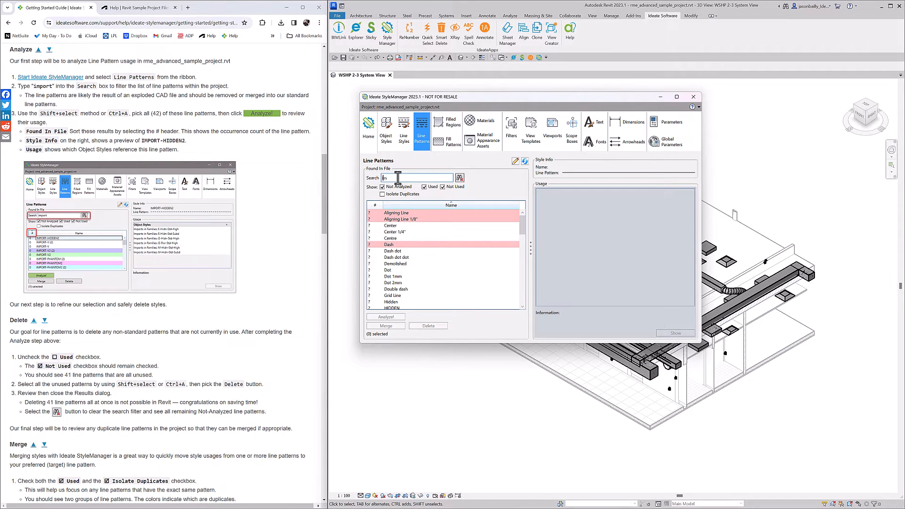
pyautogui.write('port')
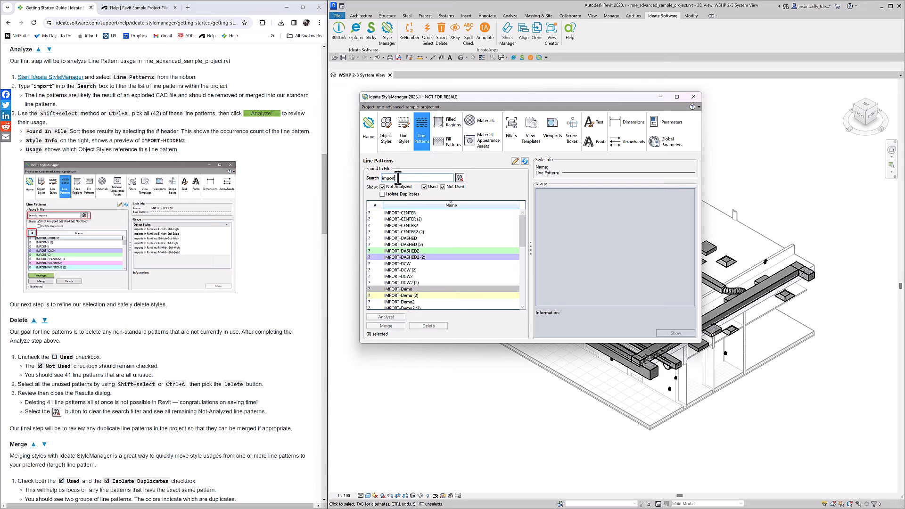
pyautogui.click(404, 227)
pyautogui.hotkey('ctrl', 'a')
pyautogui.click(392, 315)
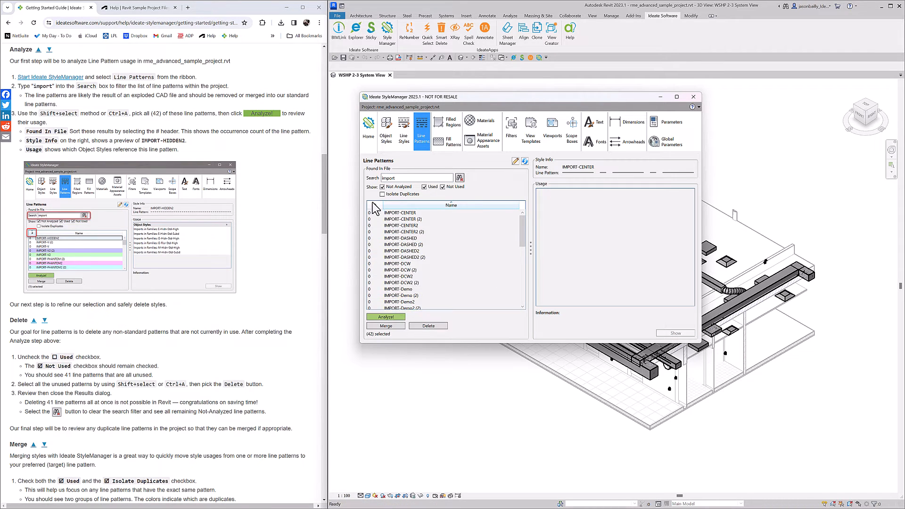
# Sort the import line patterns by descending number of occurrences and select IMPORT-HIDDEN2 to display its usage
pyautogui.click(376, 207)
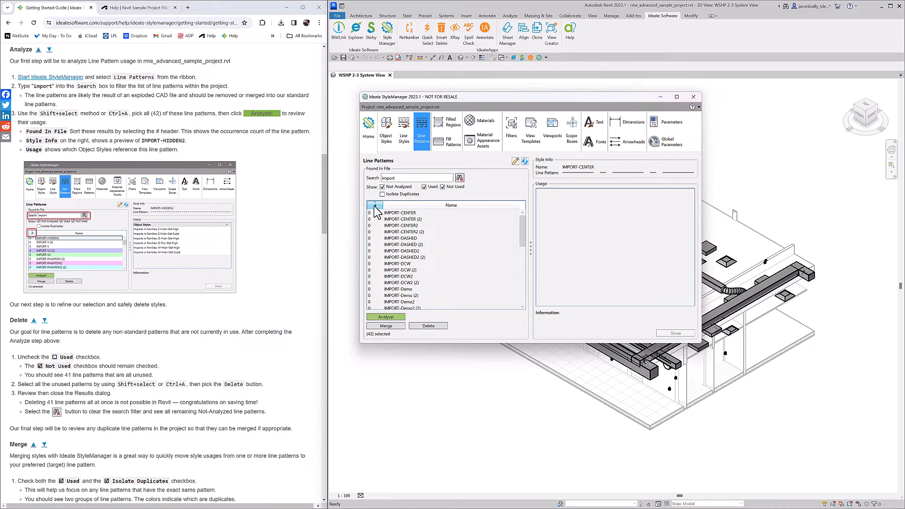
pyautogui.click(376, 206)
pyautogui.click(397, 214)
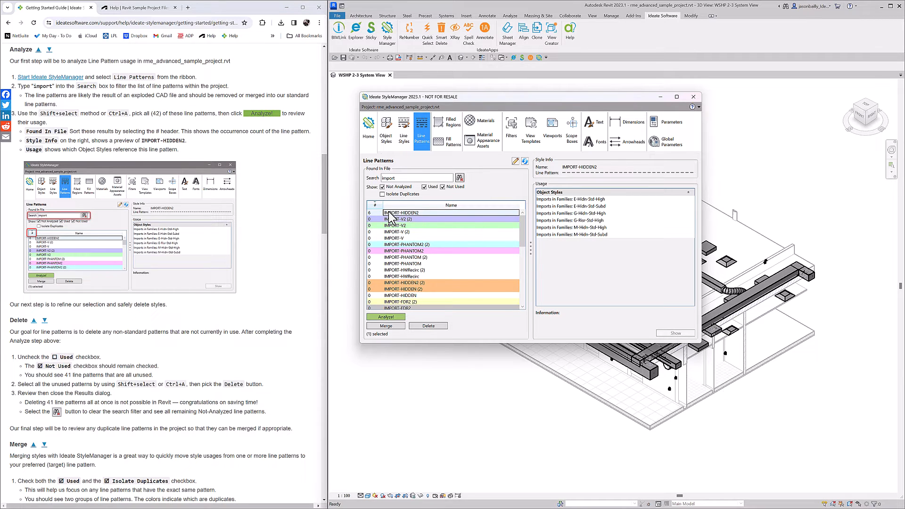
# Examine the usage information of the Imports in Families object styles that reference IMPORT-HIDDEN2
pyautogui.click(568, 200)
pyautogui.click(570, 208)
pyautogui.click(569, 215)
pyautogui.click(571, 222)
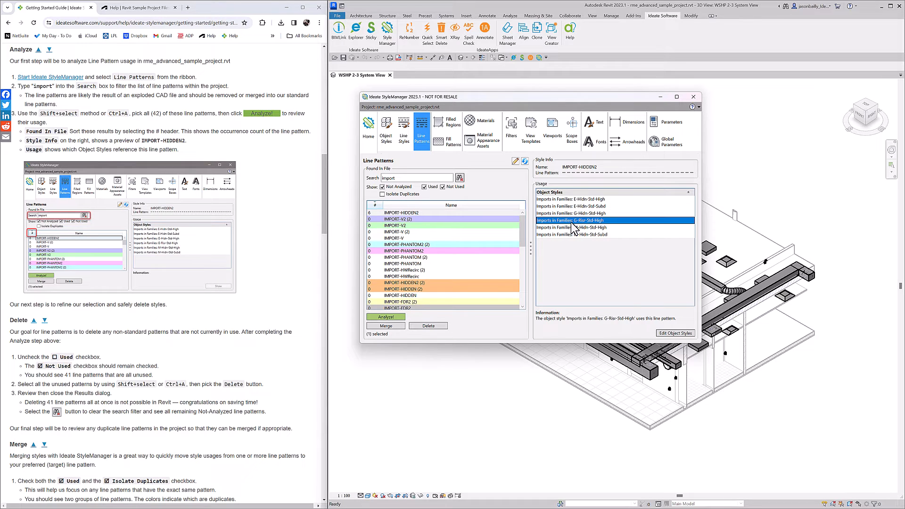
pyautogui.click(572, 227)
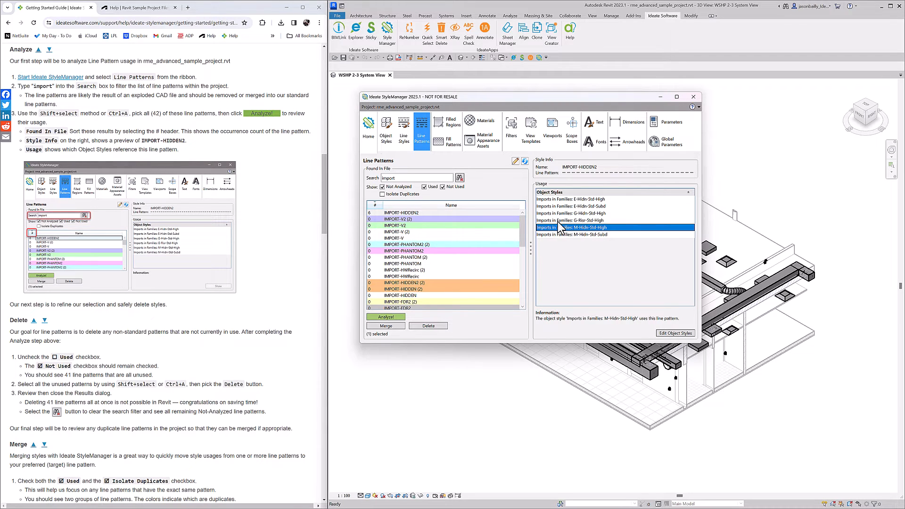
# Open Object Styles from the E-Hidn-Std-High usage, inspect that subcategory under the imported objects, and close without changes
pyautogui.click(559, 200)
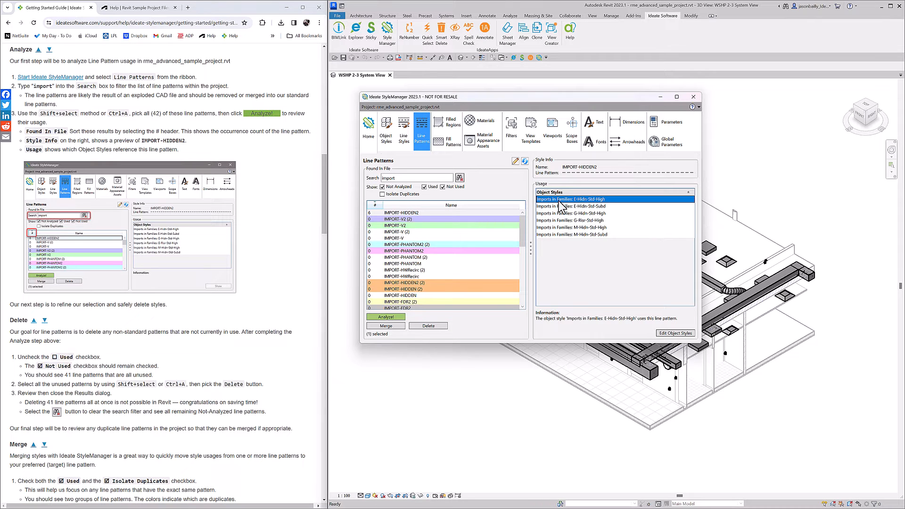
pyautogui.click(675, 334)
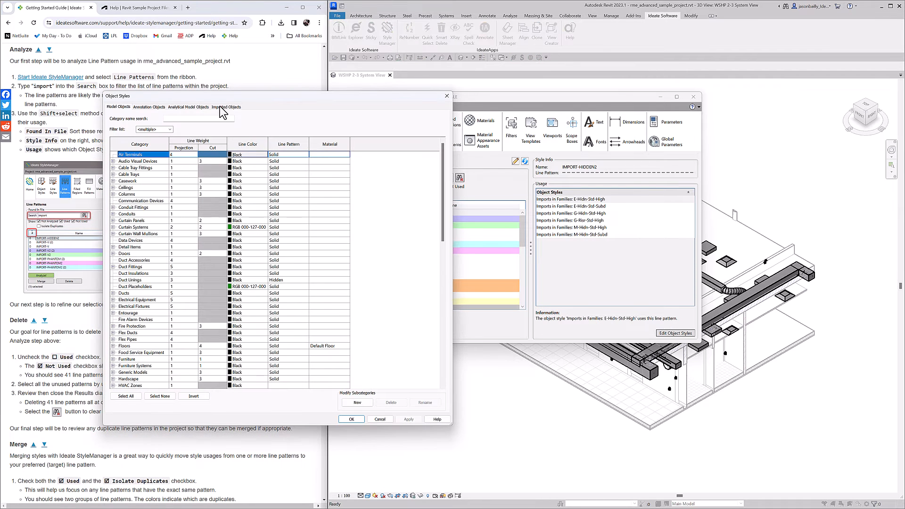
pyautogui.click(223, 107)
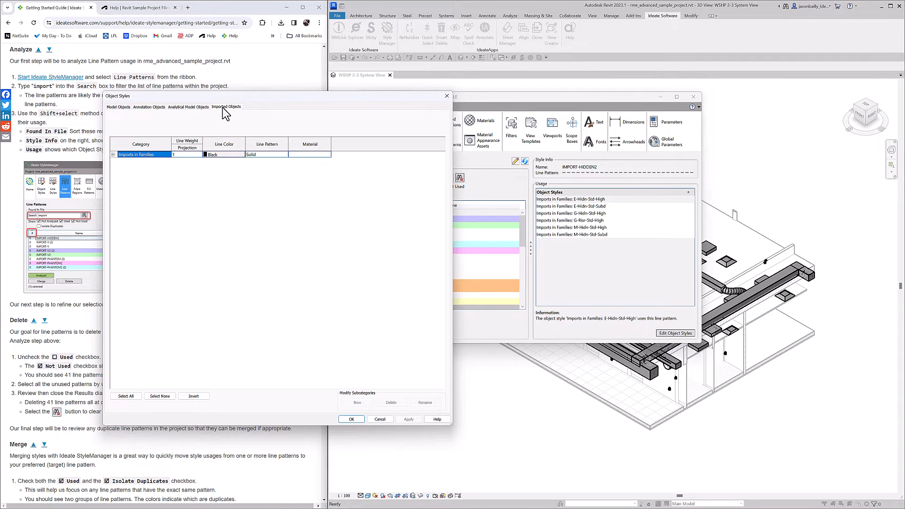
pyautogui.click(114, 154)
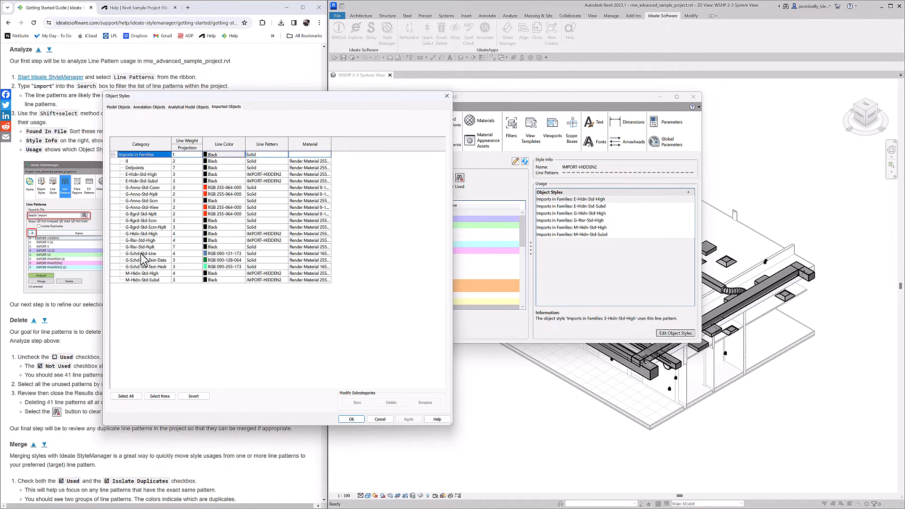
pyautogui.click(141, 175)
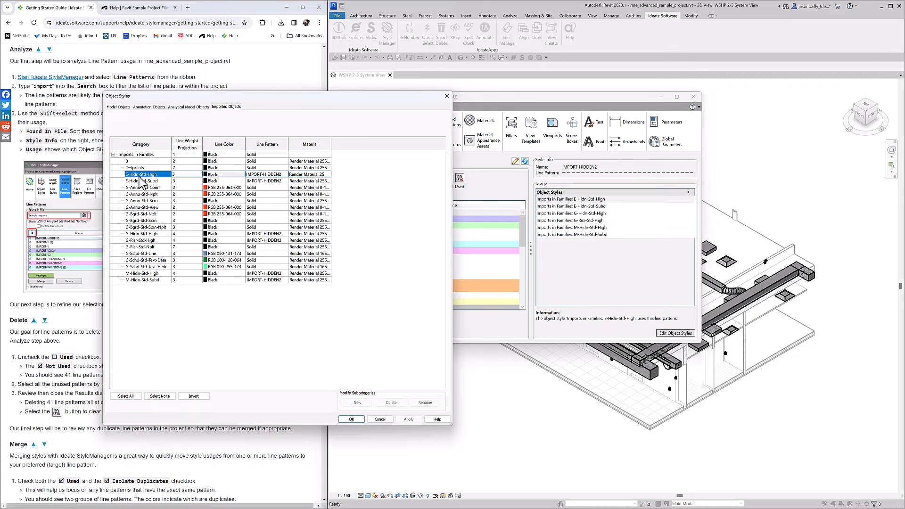
pyautogui.click(379, 419)
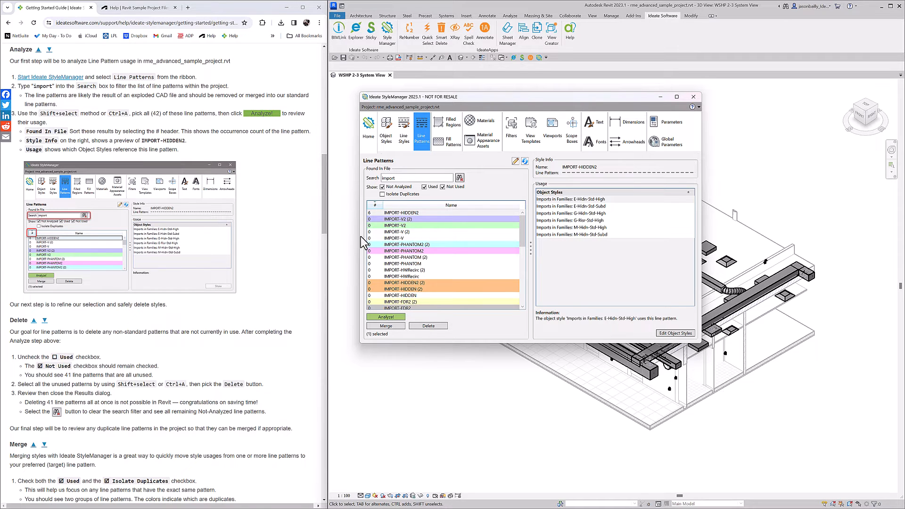
# Exclude used line patterns from the list, select all the unused import line patterns and delete them
pyautogui.scroll(-6, 50, 54)
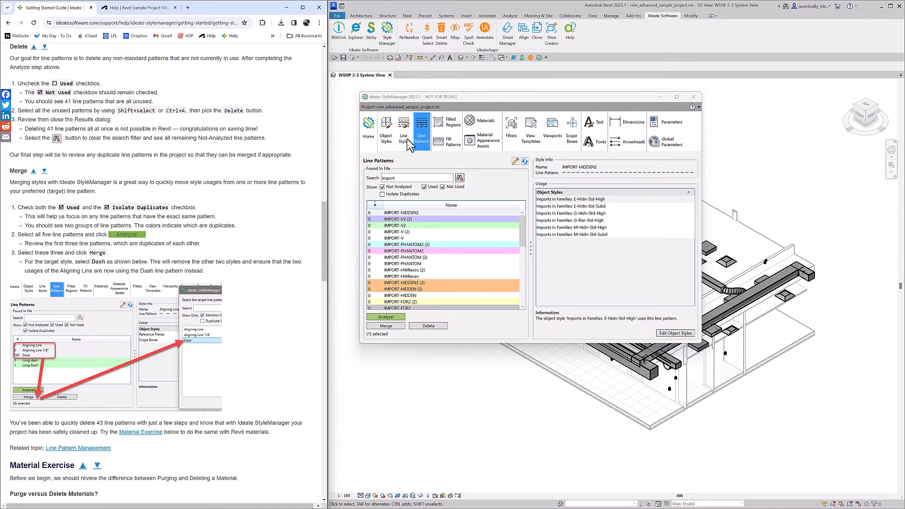
pyautogui.click(424, 187)
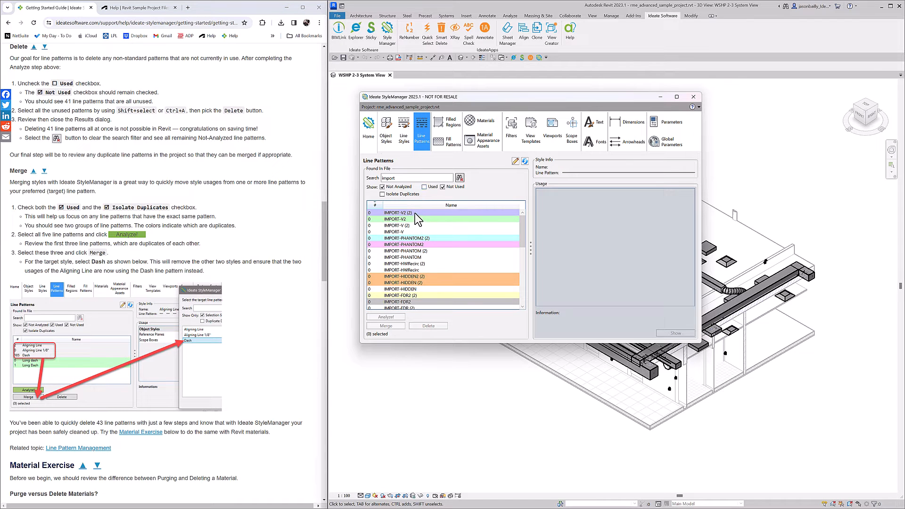
pyautogui.click(419, 231)
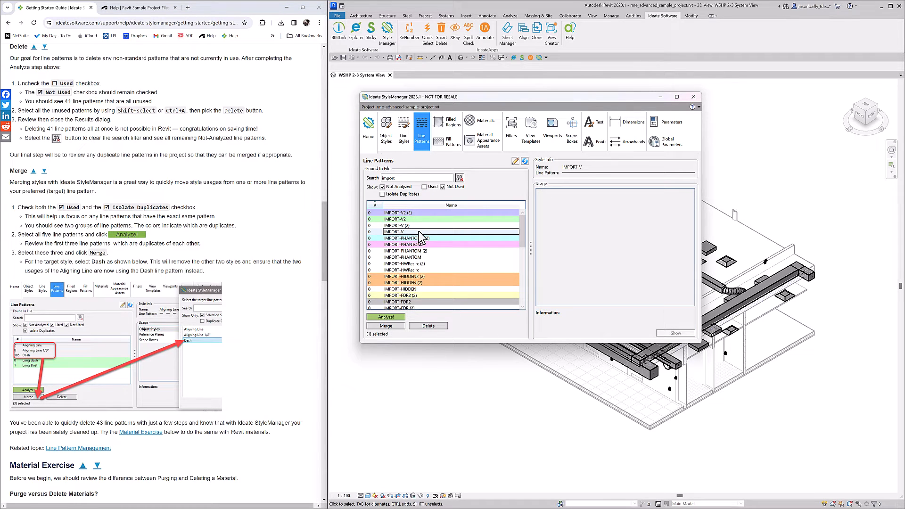
pyautogui.hotkey('ctrl', 'a')
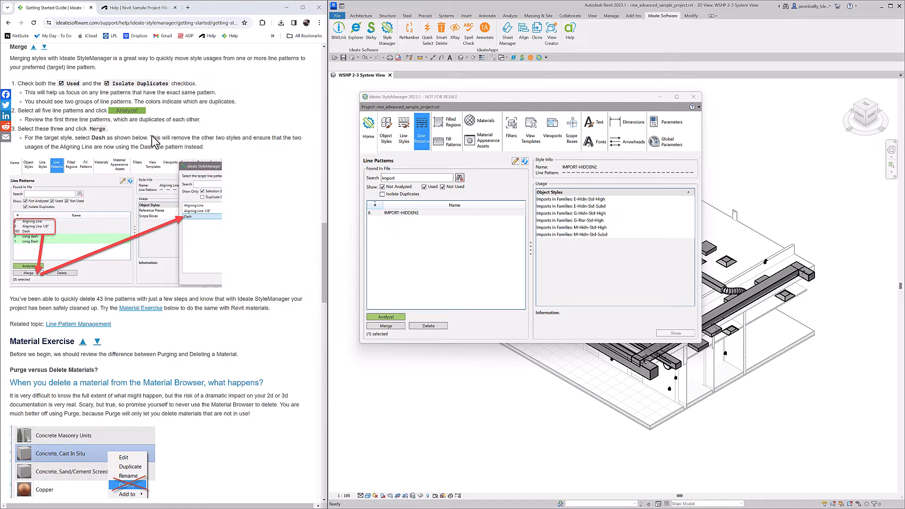
# Isolate the duplicate line patterns with the import search cleared, and analyze all five of them
pyautogui.click(382, 194)
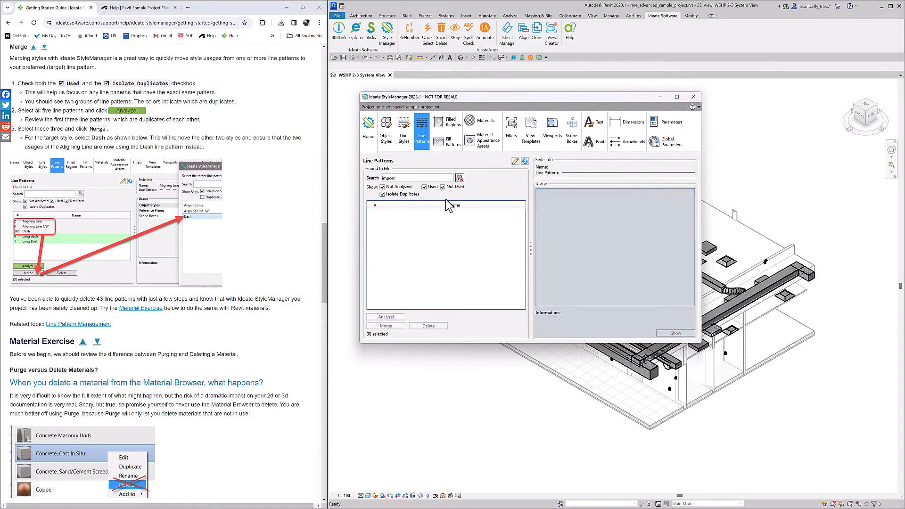
pyautogui.click(460, 178)
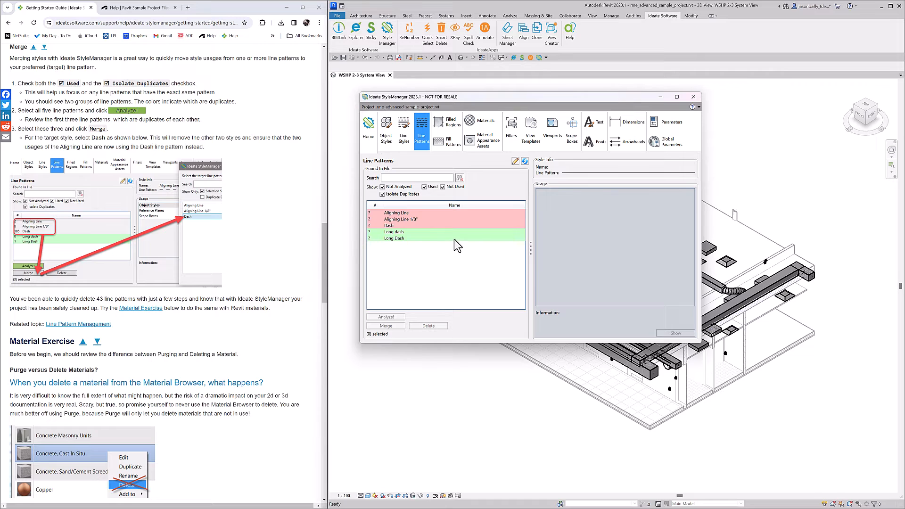
pyautogui.moveTo(453, 238); pyautogui.dragTo(405, 207)
pyautogui.click(370, 318)
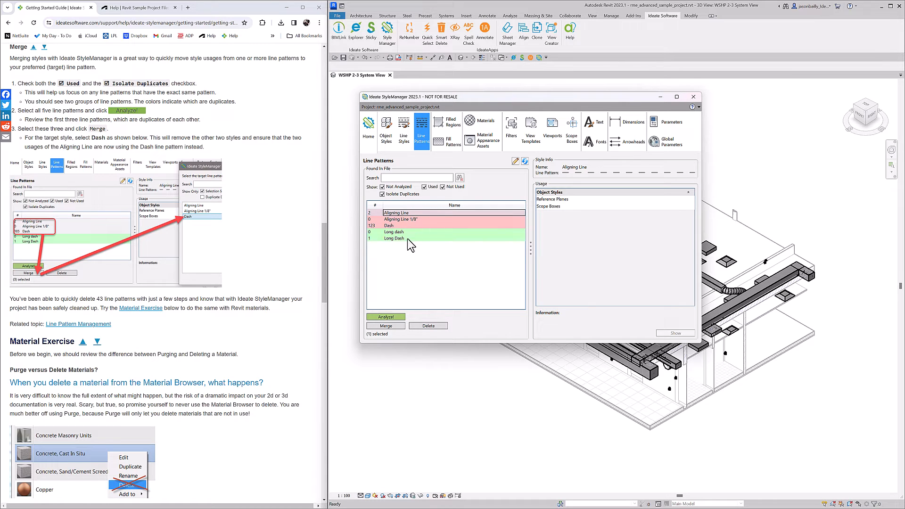
# Compare the usage and style information of the duplicate patterns Aligning Line 1/8" and Dash
pyautogui.click(427, 219)
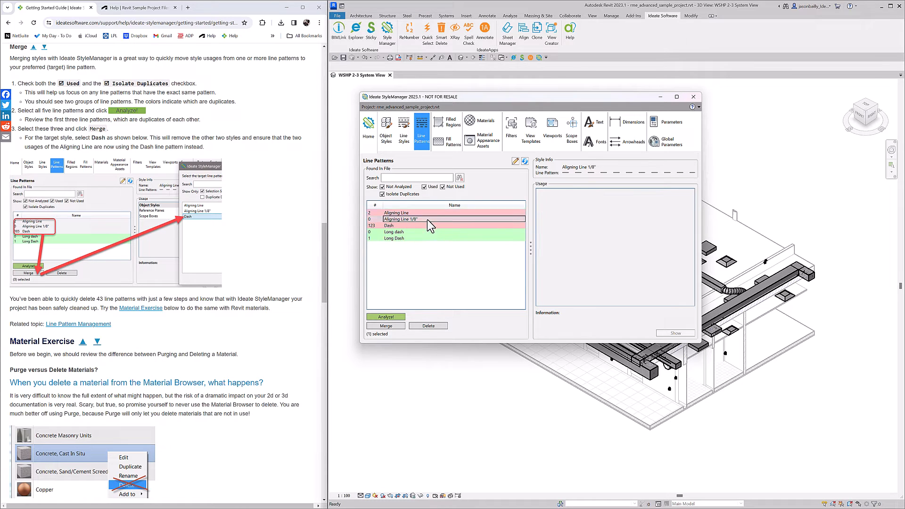
pyautogui.click(425, 225)
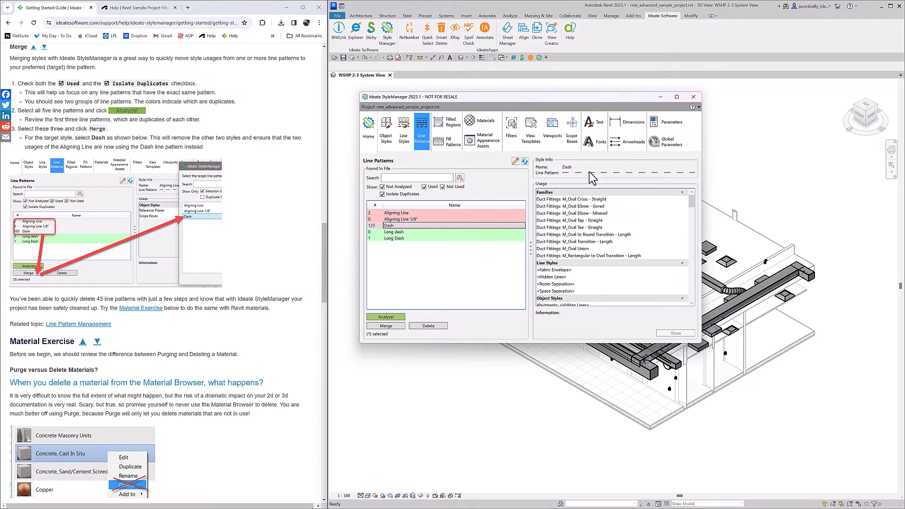
pyautogui.click(401, 219)
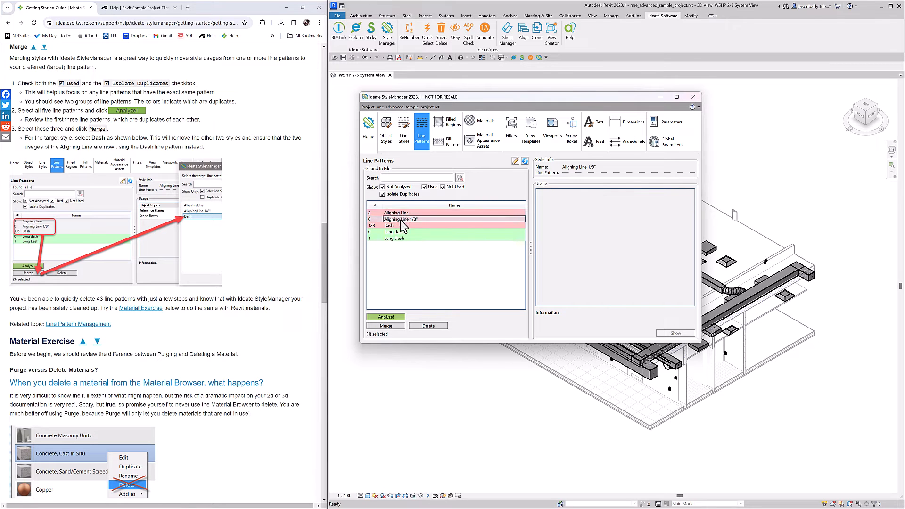
# Merge Aligning Line, Aligning Line 1/8" and Dash, keeping Dash as the target pattern, and close StyleManager
pyautogui.click(400, 213)
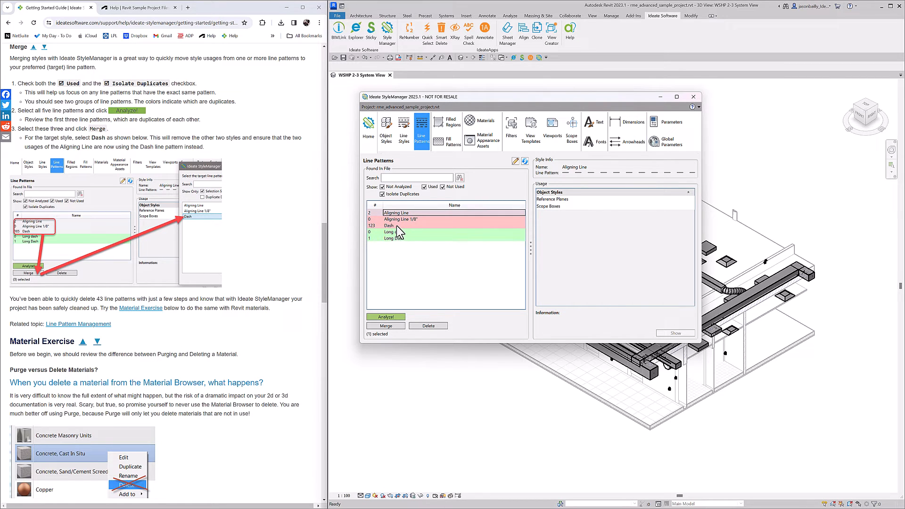
pyautogui.keyDown('shift'); pyautogui.click(397, 225); pyautogui.keyUp('shift')
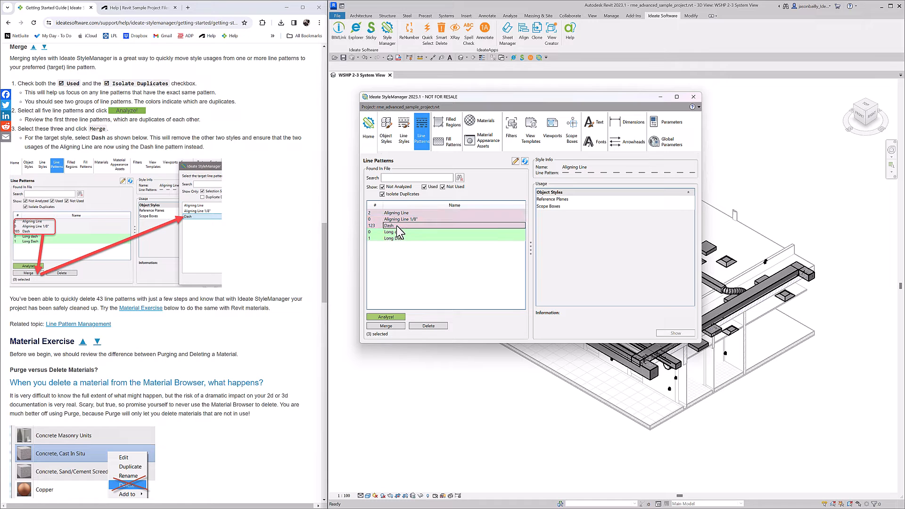
pyautogui.click(393, 326)
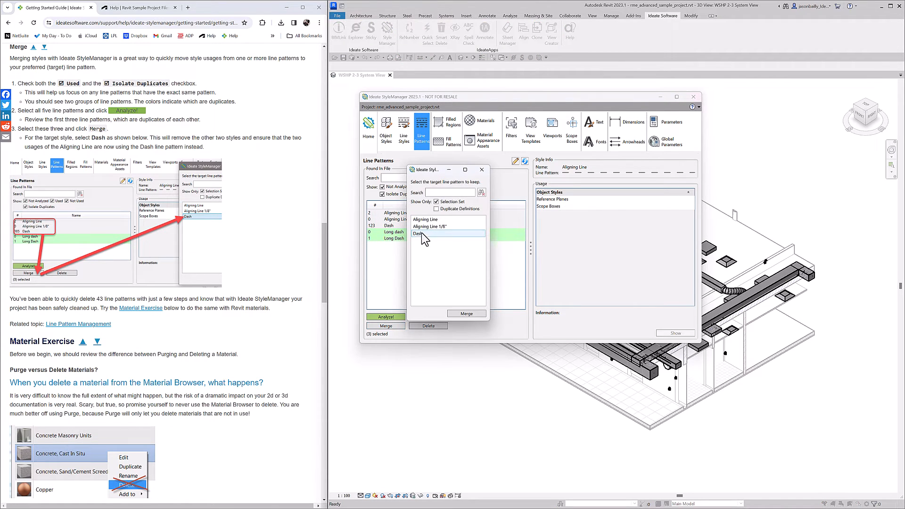
pyautogui.click(421, 234)
pyautogui.moveTo(434, 172); pyautogui.dragTo(294, 151)
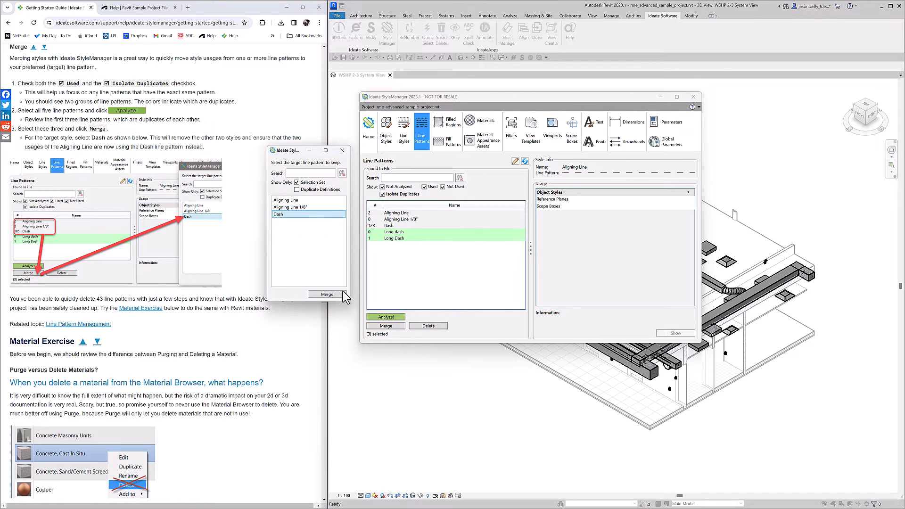
pyautogui.click(327, 295)
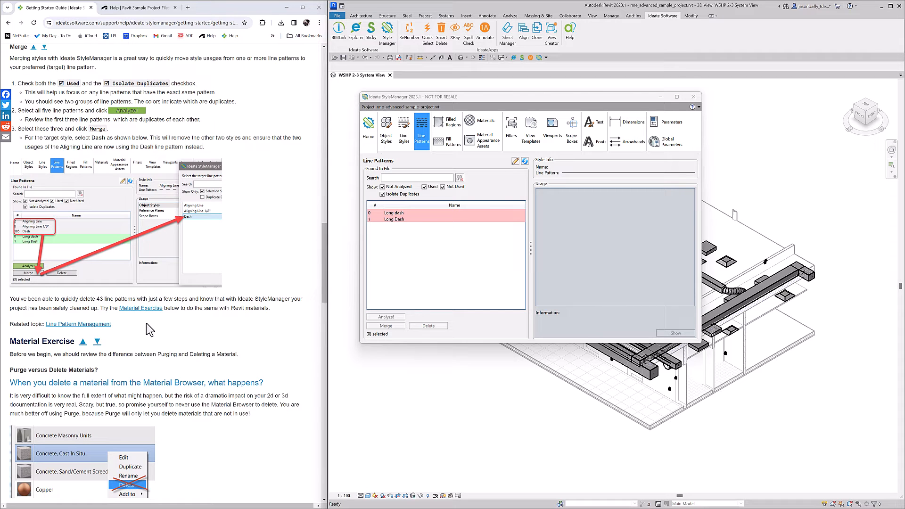
pyautogui.click(694, 97)
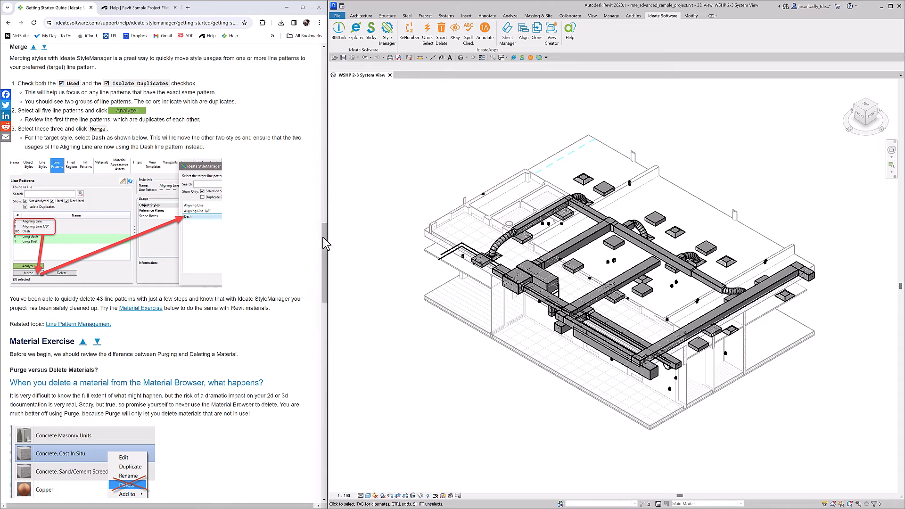
# Open the Automation topic in the StyleManager online help and review the supported commands, with the browser window widened
pyautogui.scroll(15, 324, 57)
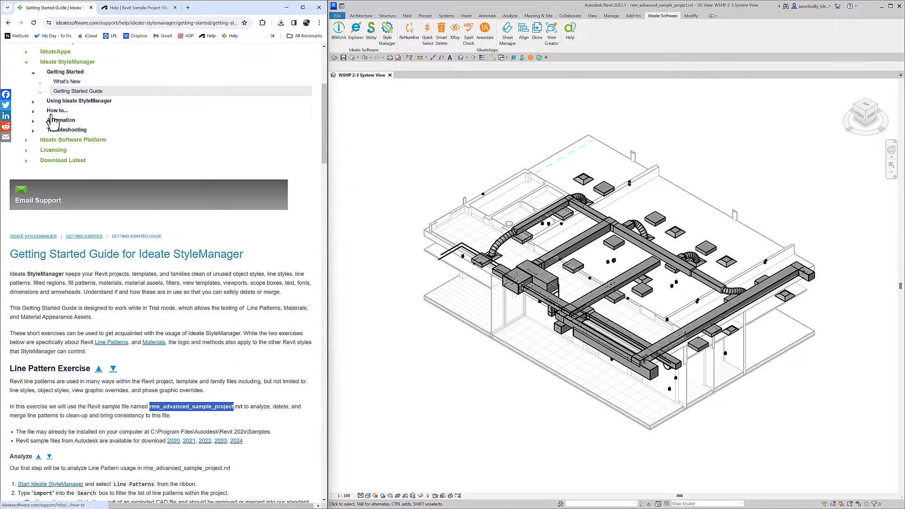
pyautogui.click(55, 122)
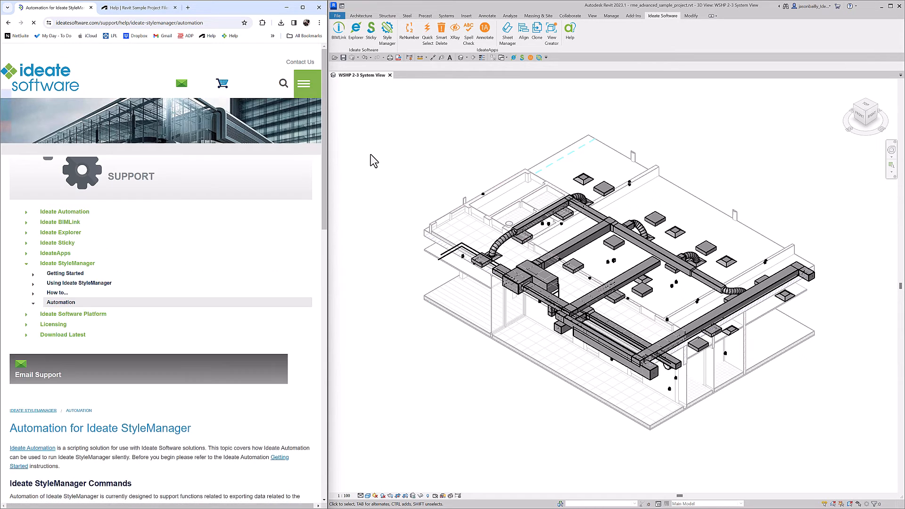
pyautogui.scroll(-4, 182, 309)
pyautogui.scroll(-3, 183, 332)
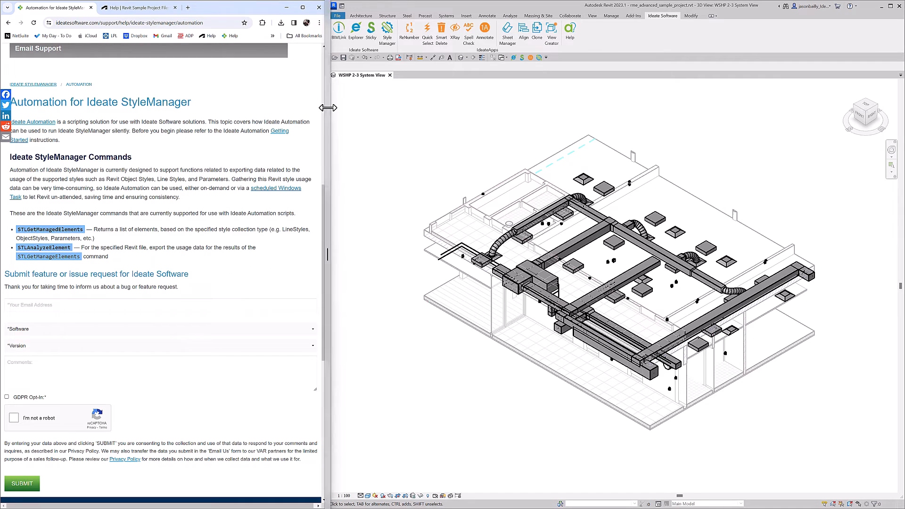
pyautogui.moveTo(327, 107); pyautogui.dragTo(502, 122)
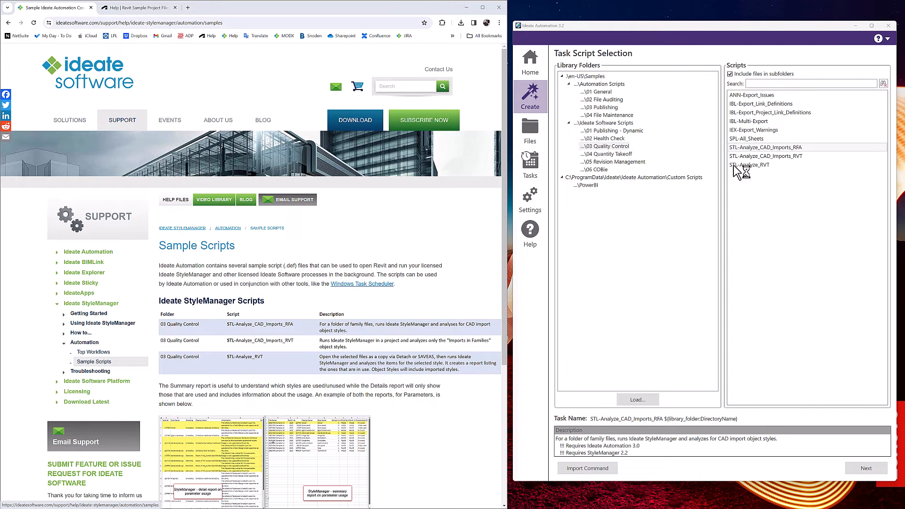
# In Ideate Automation, review the StyleManager CAD import scripts and choose STL-Analyze_RVT as the task script
pyautogui.keyDown('ctrl'); pyautogui.click(808, 156); pyautogui.keyUp('ctrl')
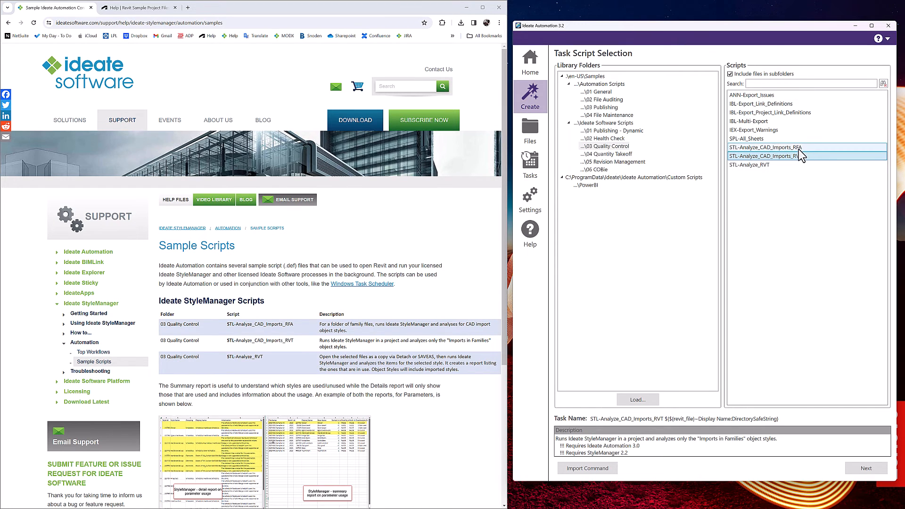
pyautogui.click(798, 149)
pyautogui.click(800, 155)
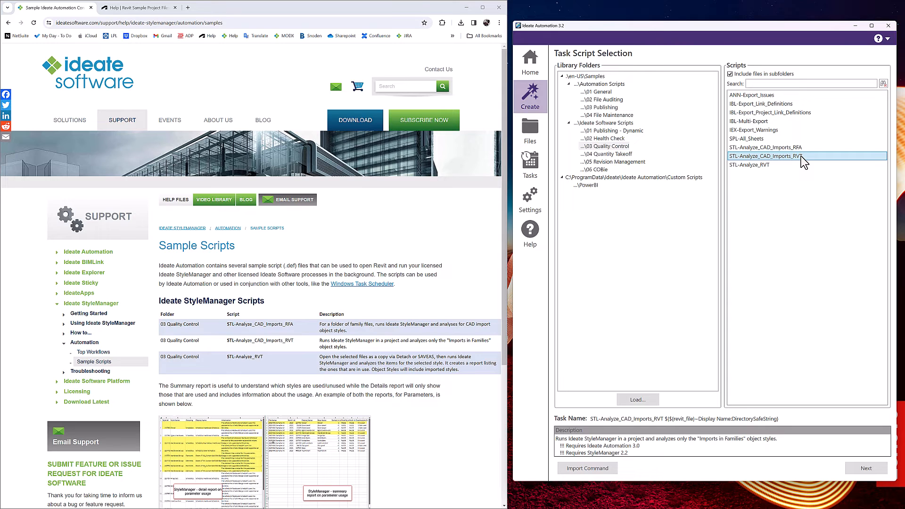
pyautogui.click(754, 163)
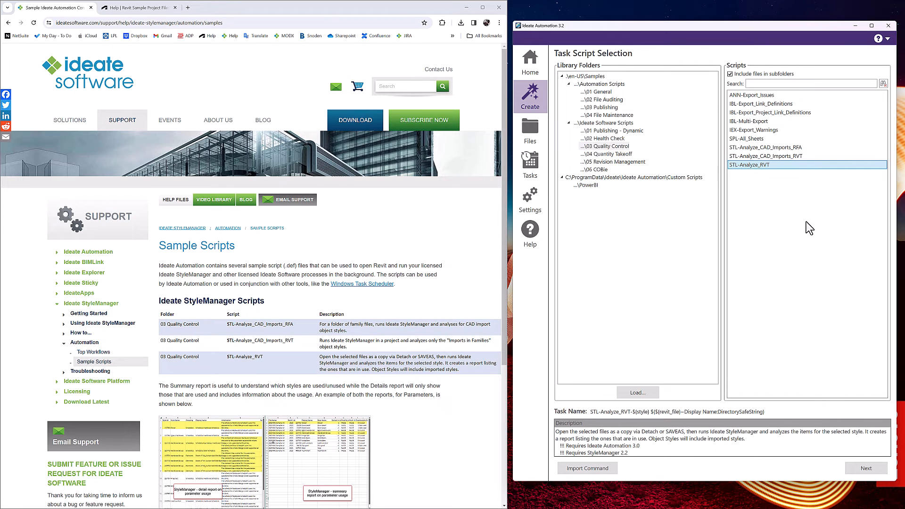
pyautogui.click(865, 469)
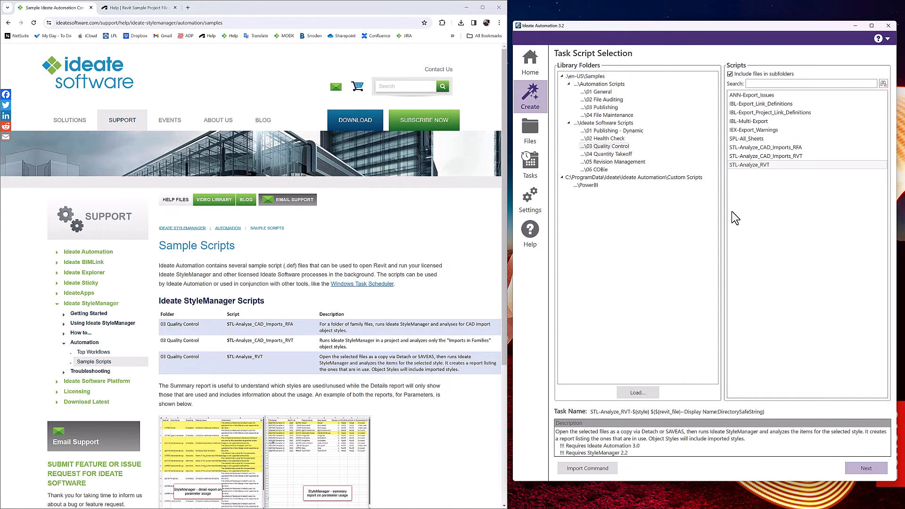
# Set the style data to export to Parameters and enable the detailed output in addition to the summary
pyautogui.click(601, 146)
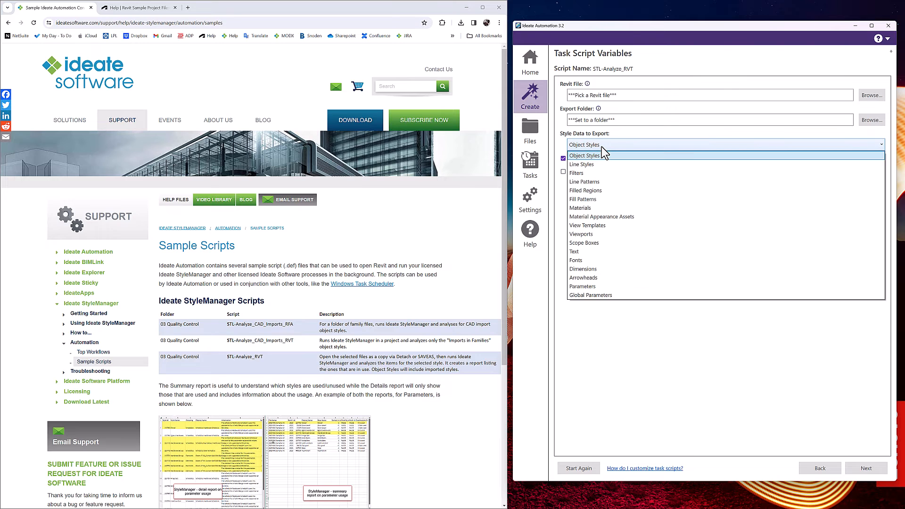
pyautogui.click(584, 287)
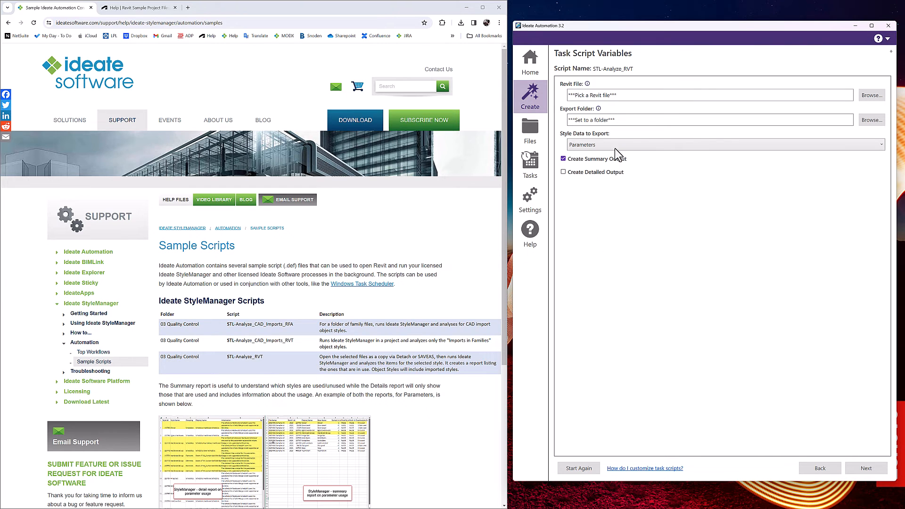
pyautogui.click(564, 172)
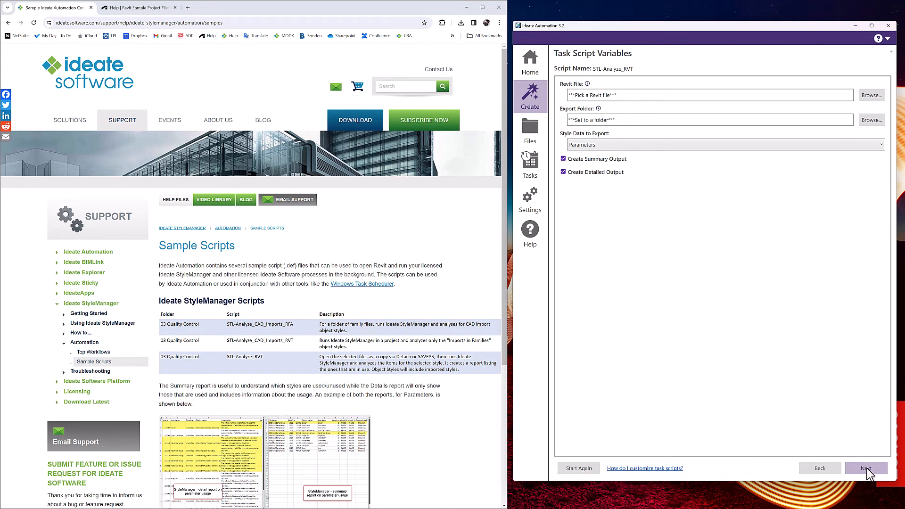
pyautogui.click(871, 95)
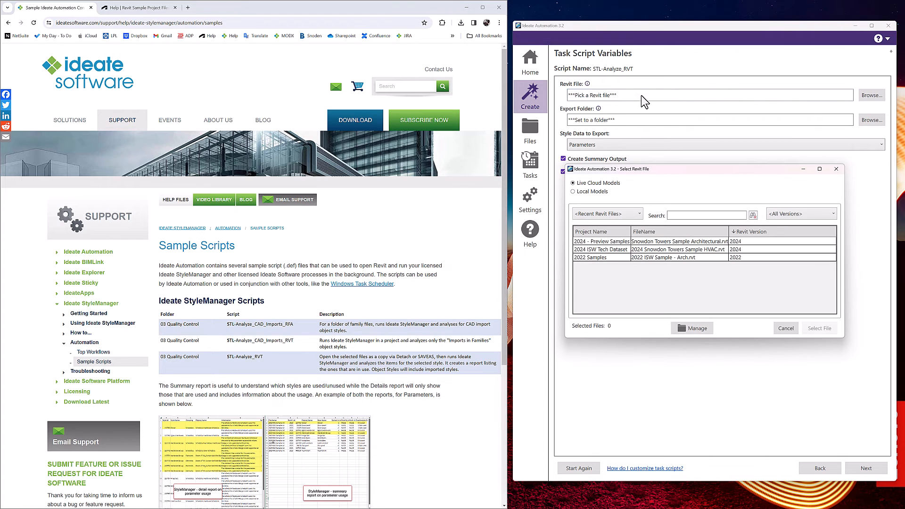
pyautogui.click(612, 249)
pyautogui.click(602, 258)
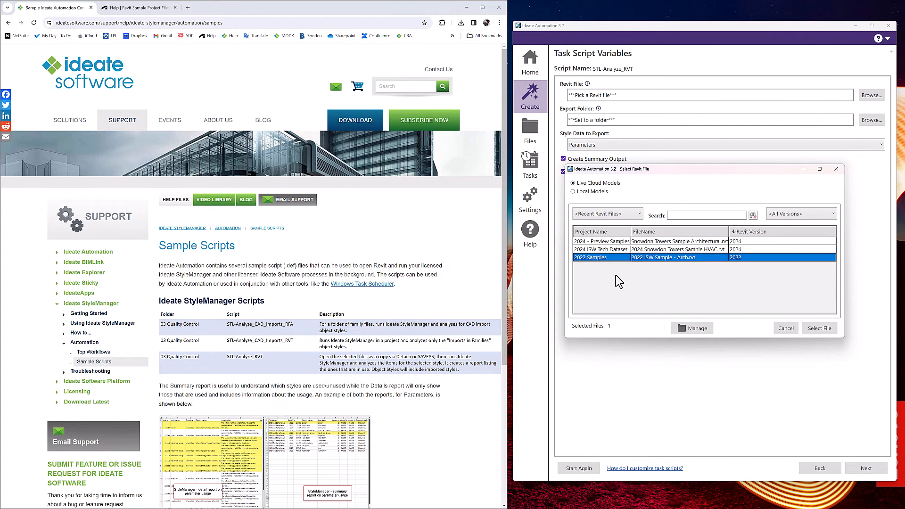
pyautogui.click(836, 170)
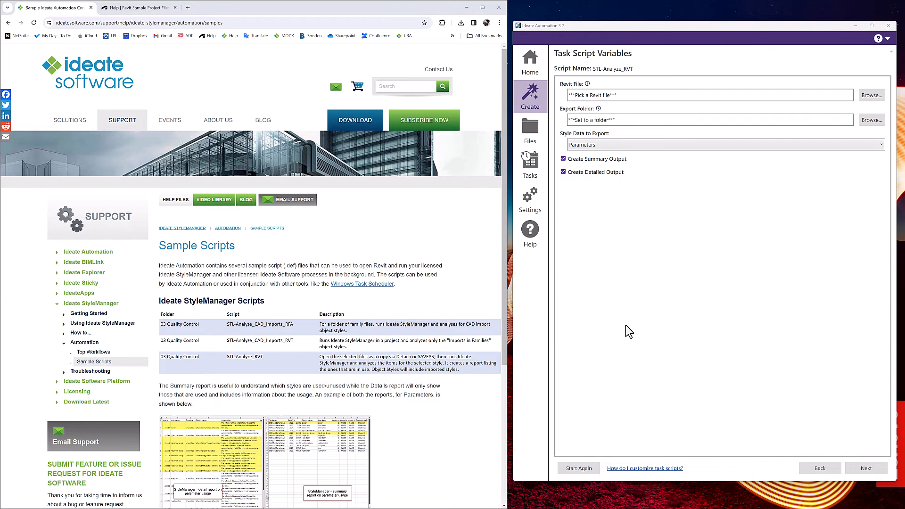
# Switch to the Testing folder in File Explorer and open 2024-03-15_rac_basic_sample_project_Summary_Parameters.csv in Excel
pyautogui.hotkey('alt', 'Tab')
pyautogui.press('Tab')
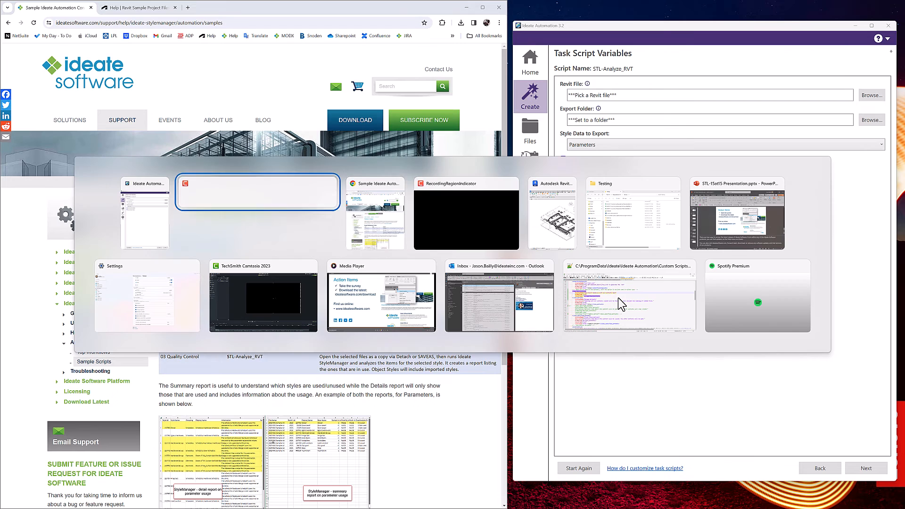
pyautogui.press('Tab')
pyautogui.press('Tab')
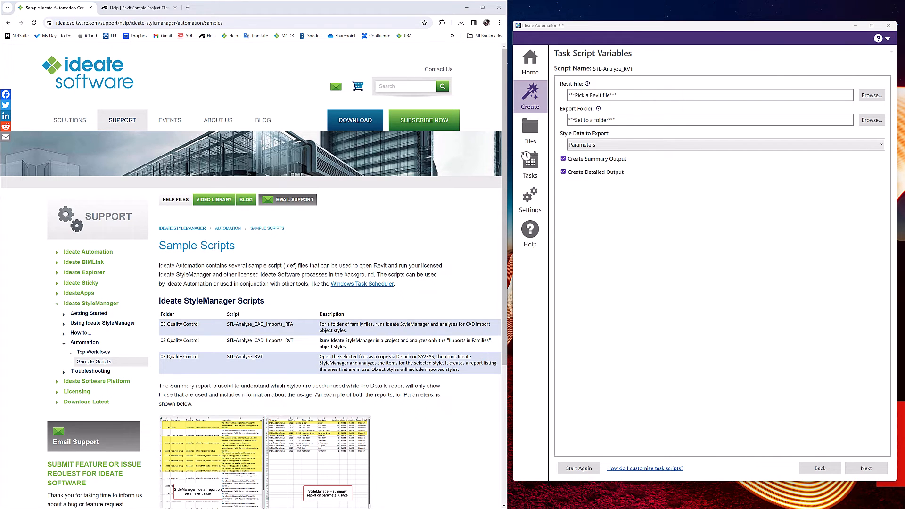
pyautogui.moveTo(0, 274); pyautogui.dragTo(522, 106)
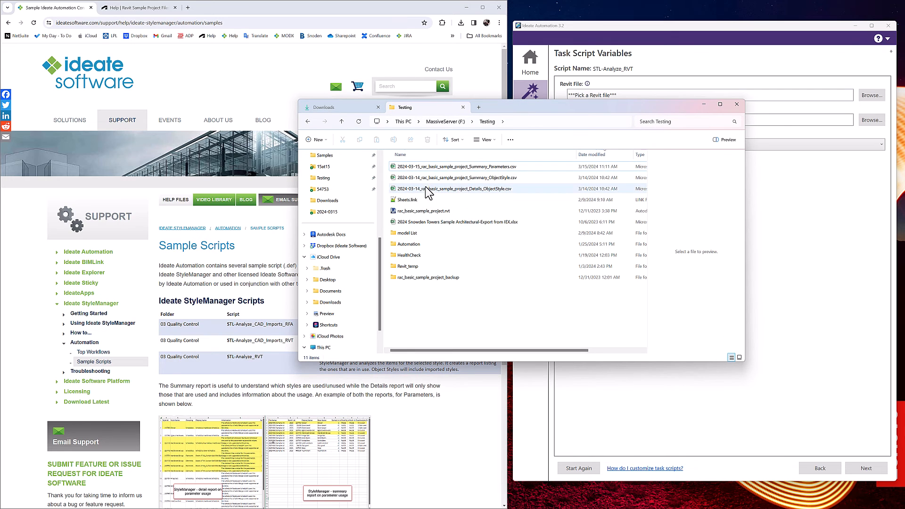
pyautogui.click(424, 168)
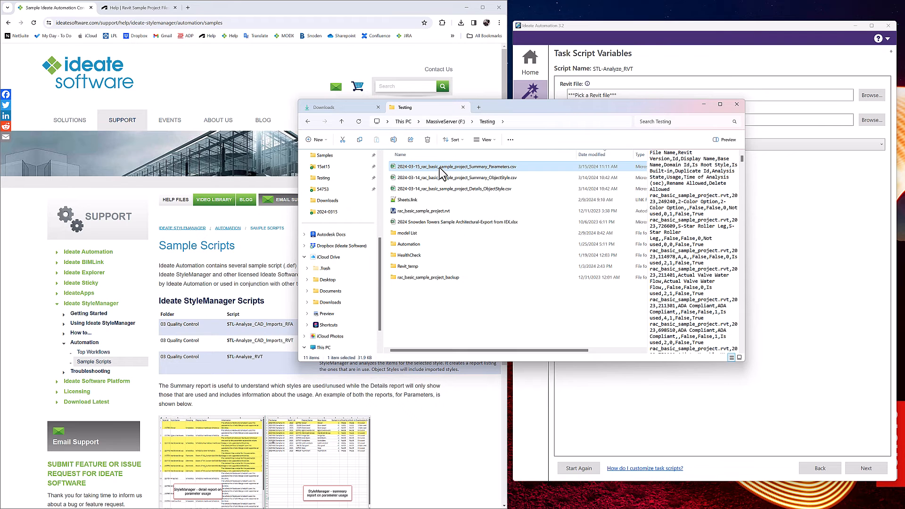
pyautogui.doubleClick(439, 167)
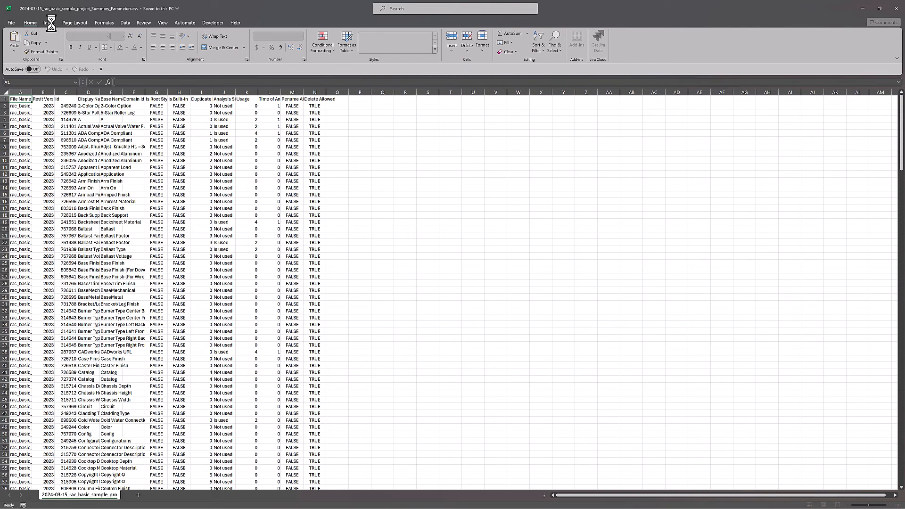
# Format the exported parameter data as a table with headers, using a blue banded table style
pyautogui.click(71, 22)
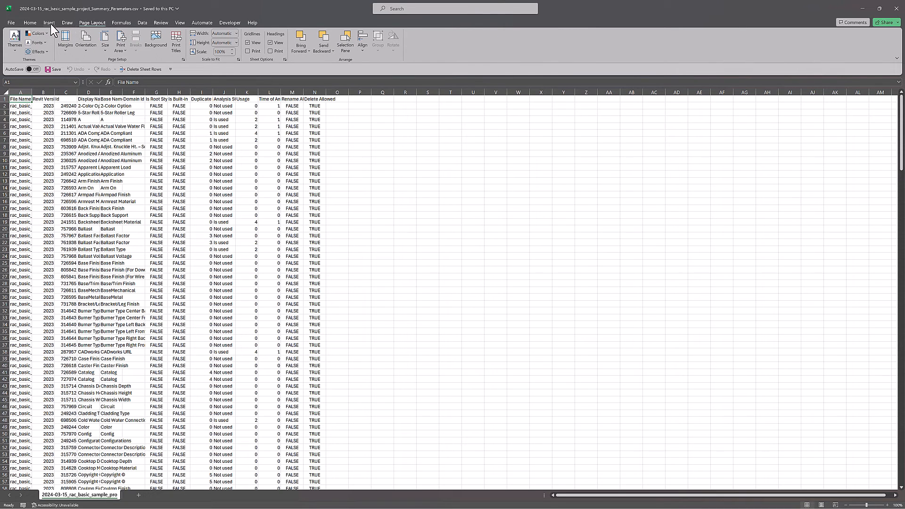
pyautogui.click(34, 22)
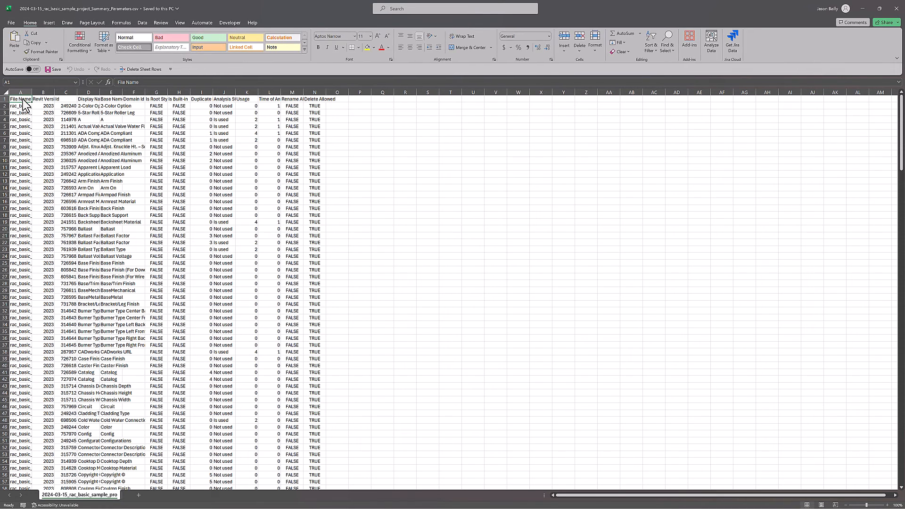
pyautogui.click(104, 41)
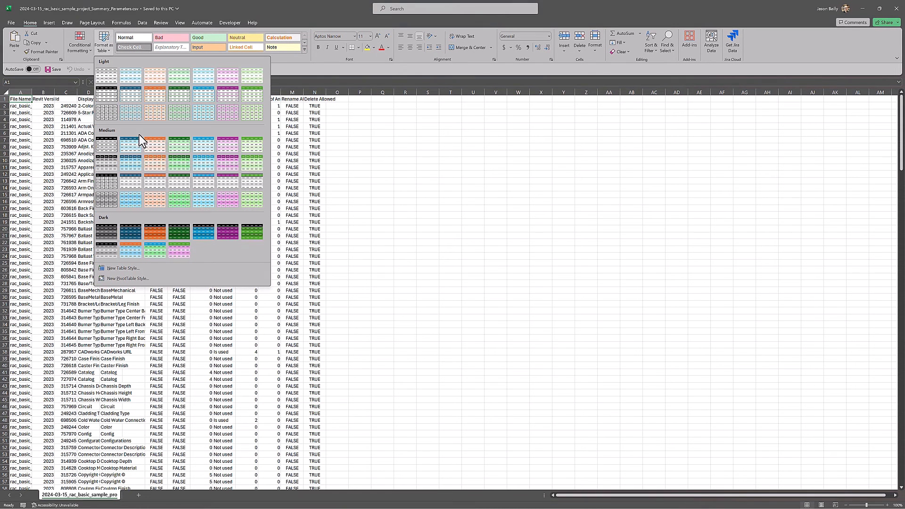
pyautogui.click(104, 126)
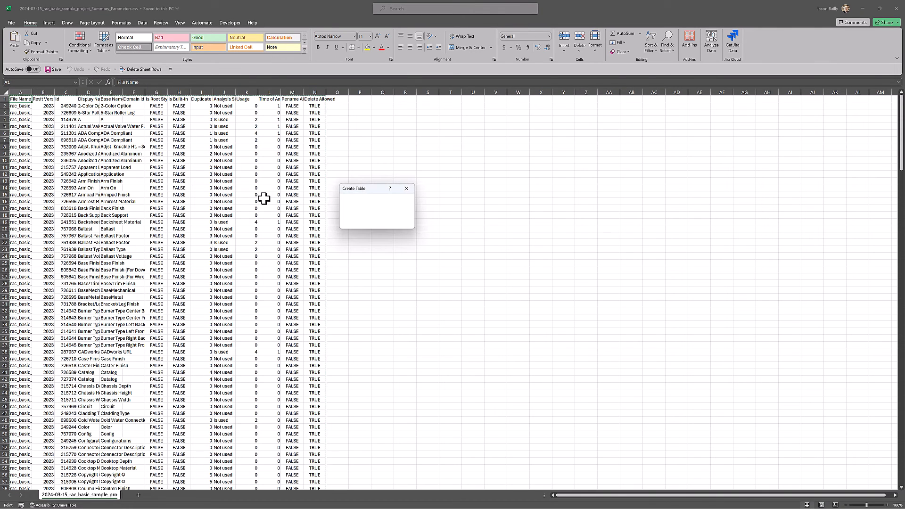
pyautogui.press('Return')
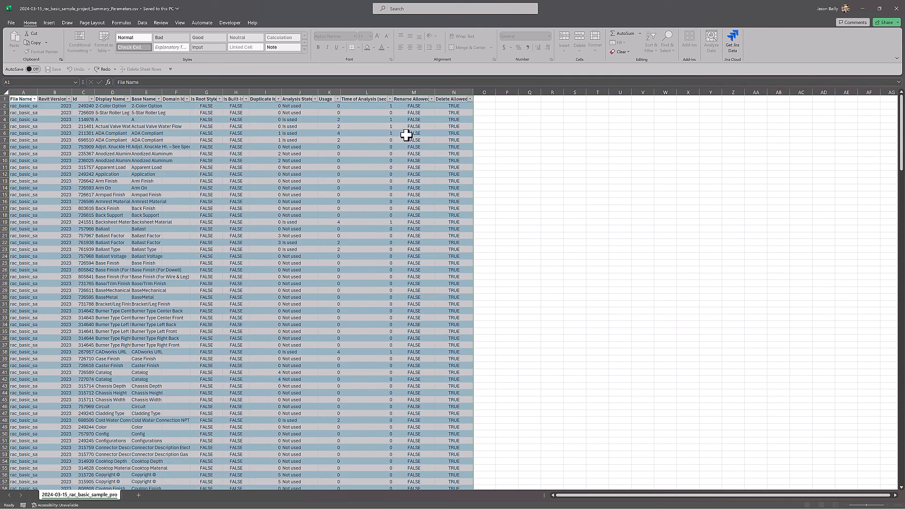
# Filter the table's Usage column to exclude rows with a value of 0
pyautogui.click(324, 119)
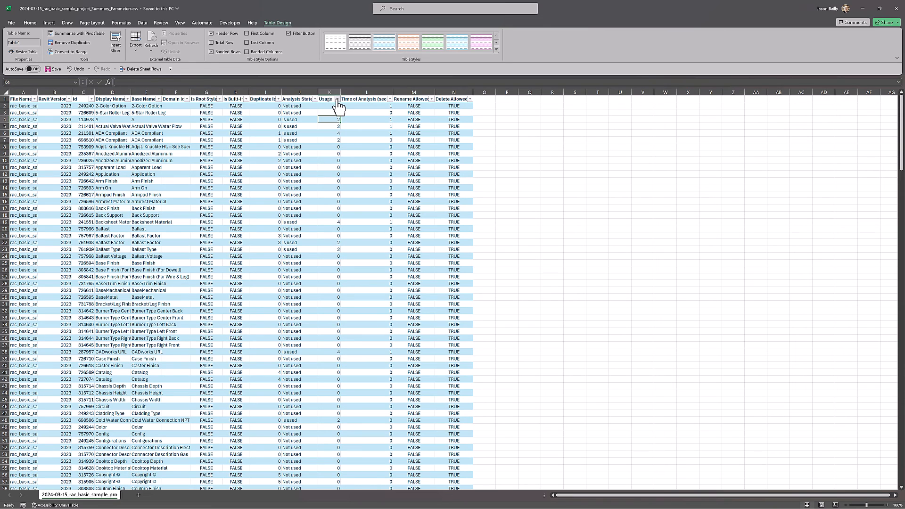
pyautogui.click(337, 99)
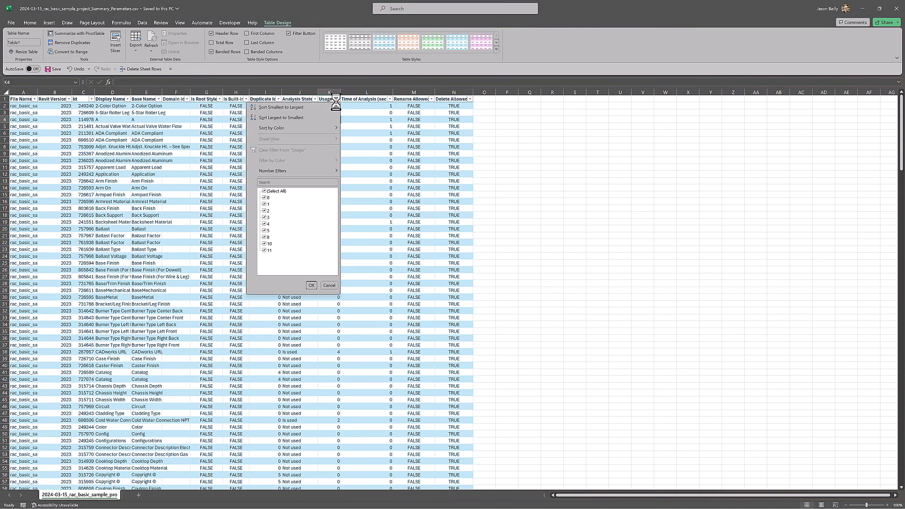
pyautogui.click(265, 197)
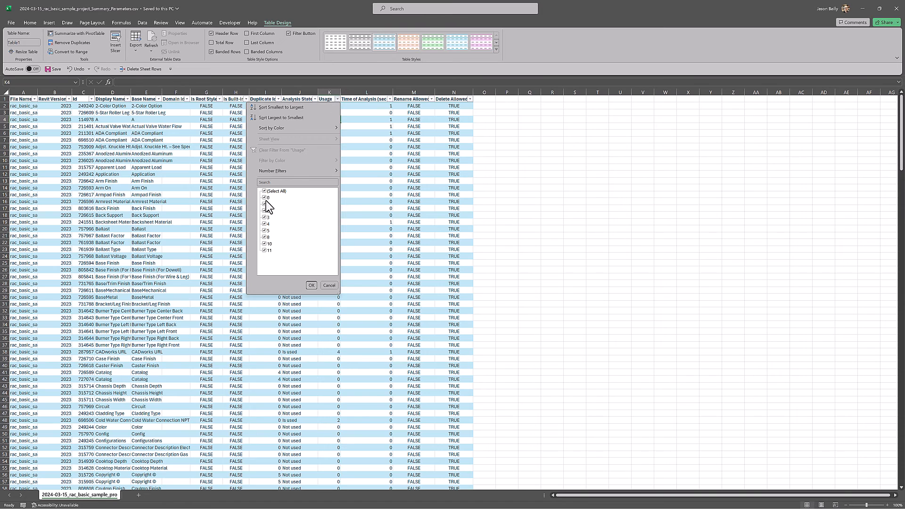
pyautogui.click(311, 285)
pyautogui.click(373, 190)
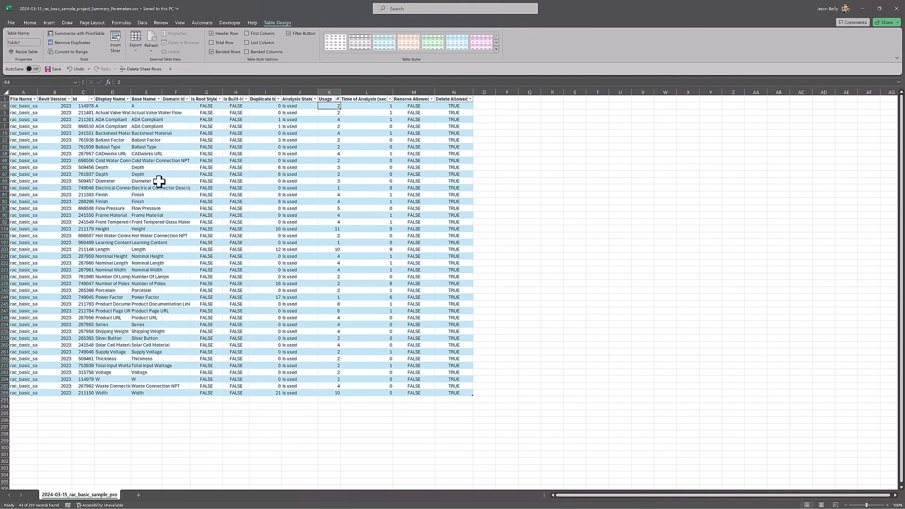
# Highlight duplicate values in the Display Name column with Light Red Fill with Dark Red Text, and check the ADA Compliant entries
pyautogui.click(113, 92)
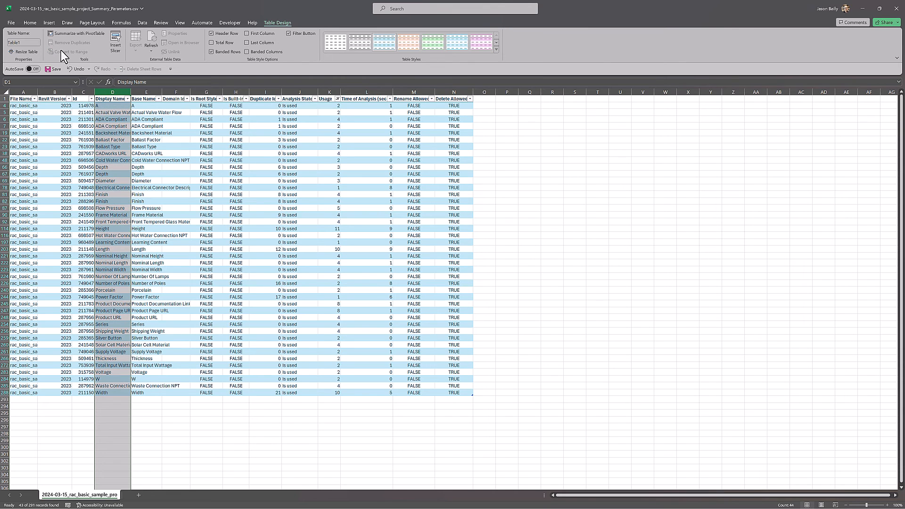
pyautogui.click(48, 23)
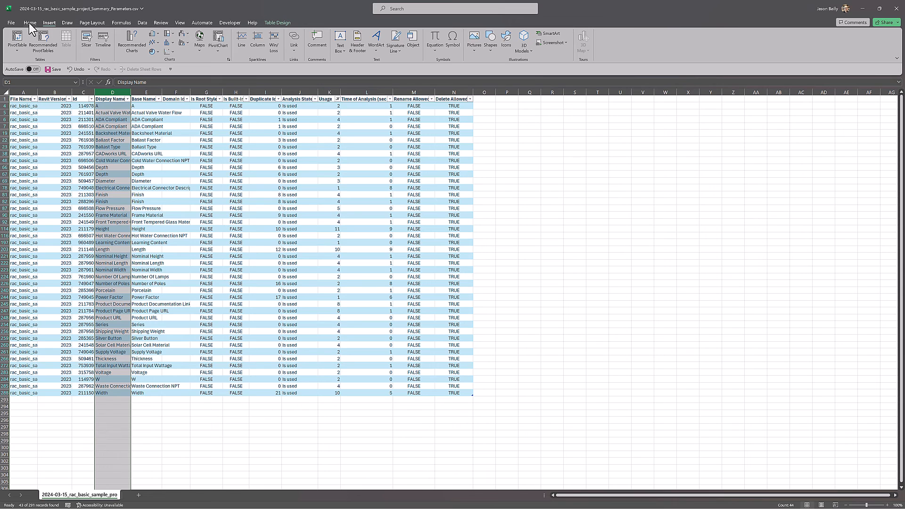
pyautogui.click(30, 23)
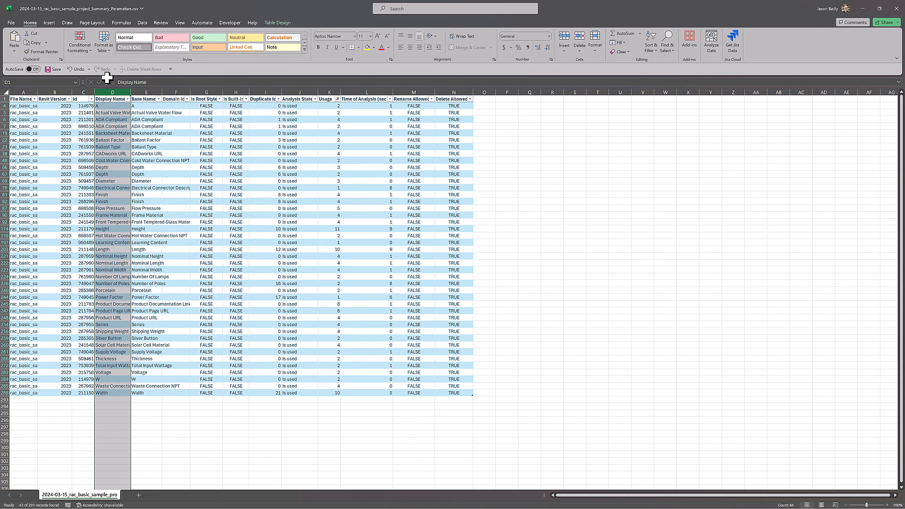
pyautogui.click(86, 49)
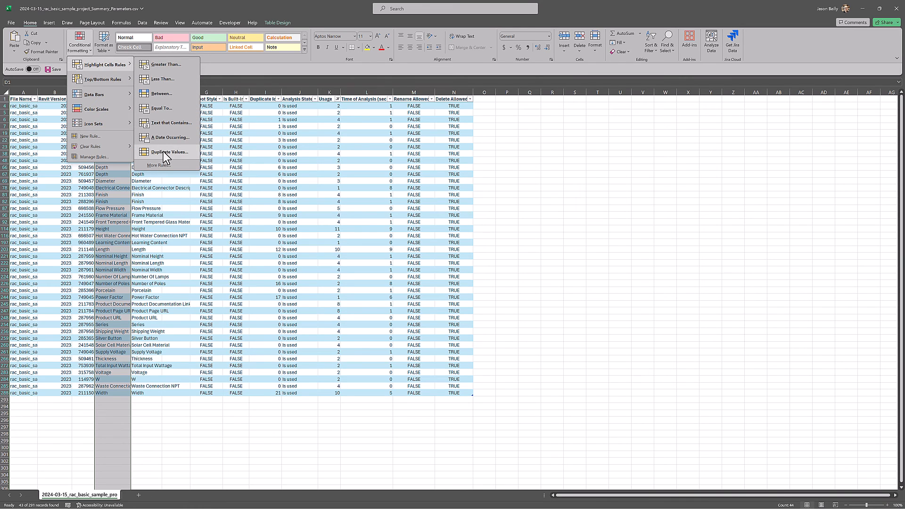
pyautogui.press('Escape')
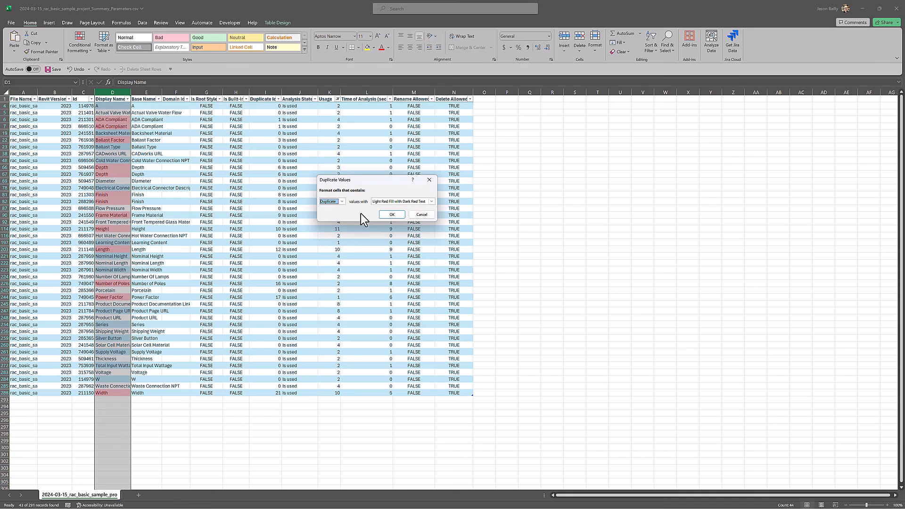
pyautogui.press('Return')
pyautogui.click(184, 202)
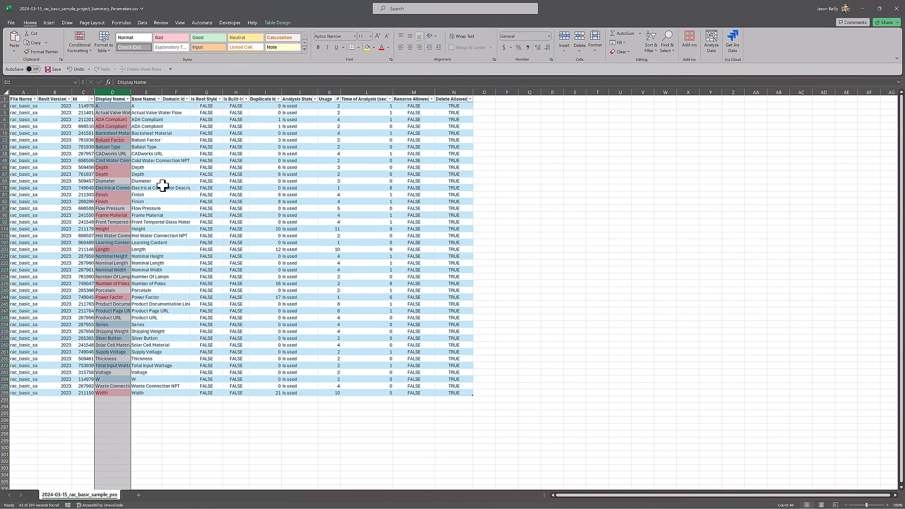
pyautogui.click(110, 121)
pyautogui.click(109, 126)
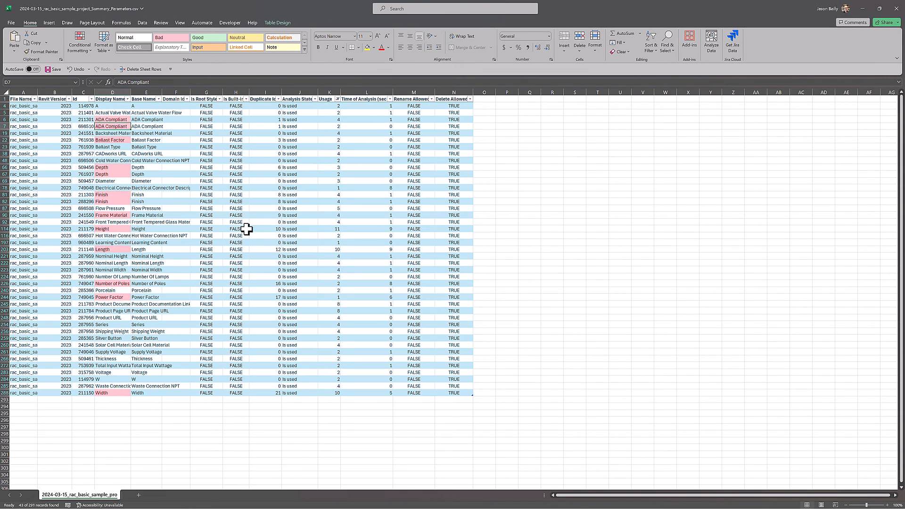
pyautogui.click(264, 236)
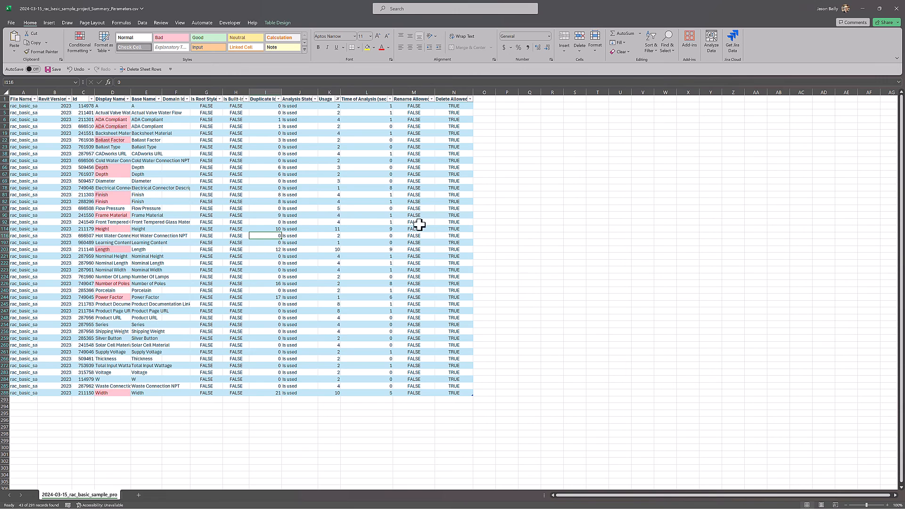